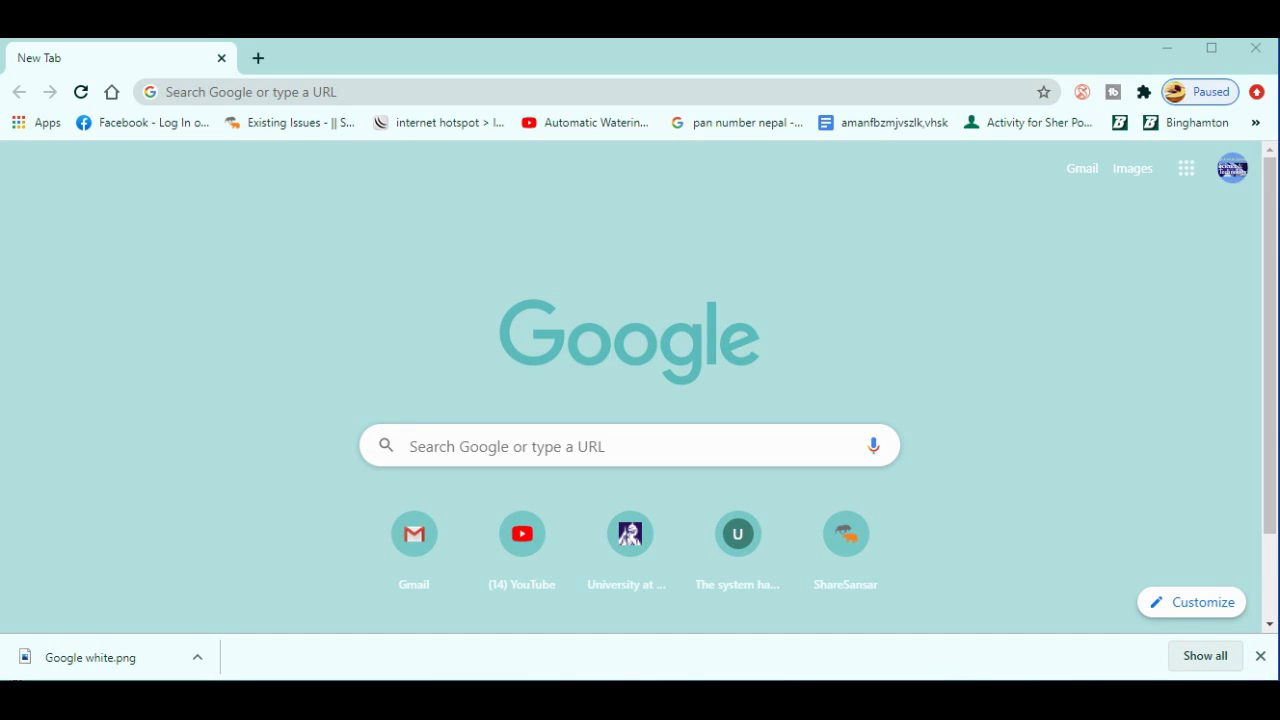
Open the Google Meet site at meet.google.com.
{"action": "left_click", "coordinate": [596, 92]}
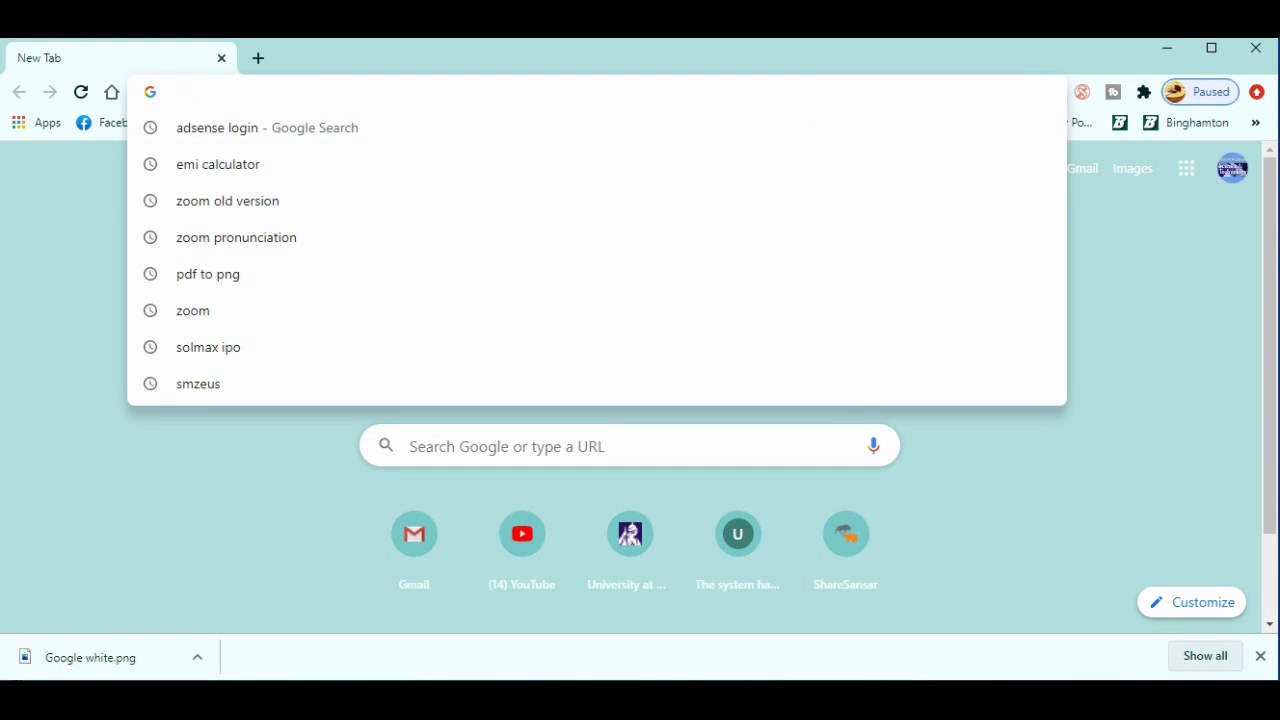
{"action": "type", "text": "meet"}
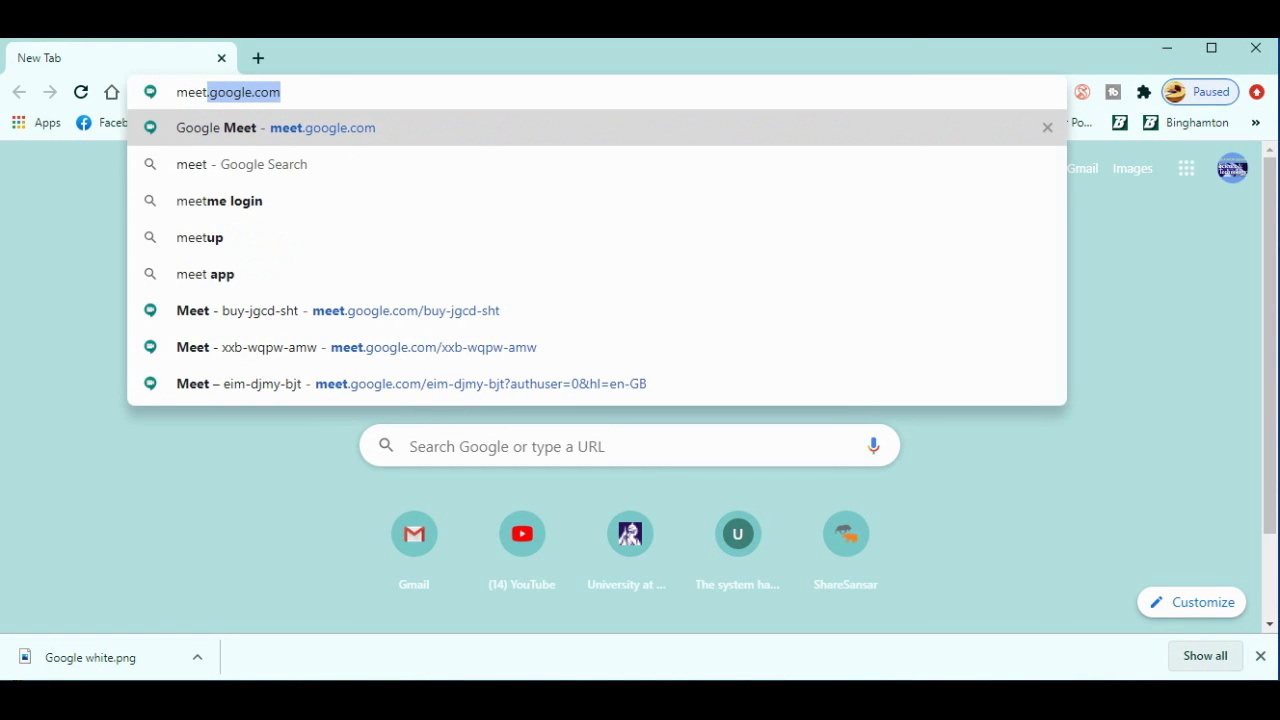
{"action": "key", "text": "Return"}
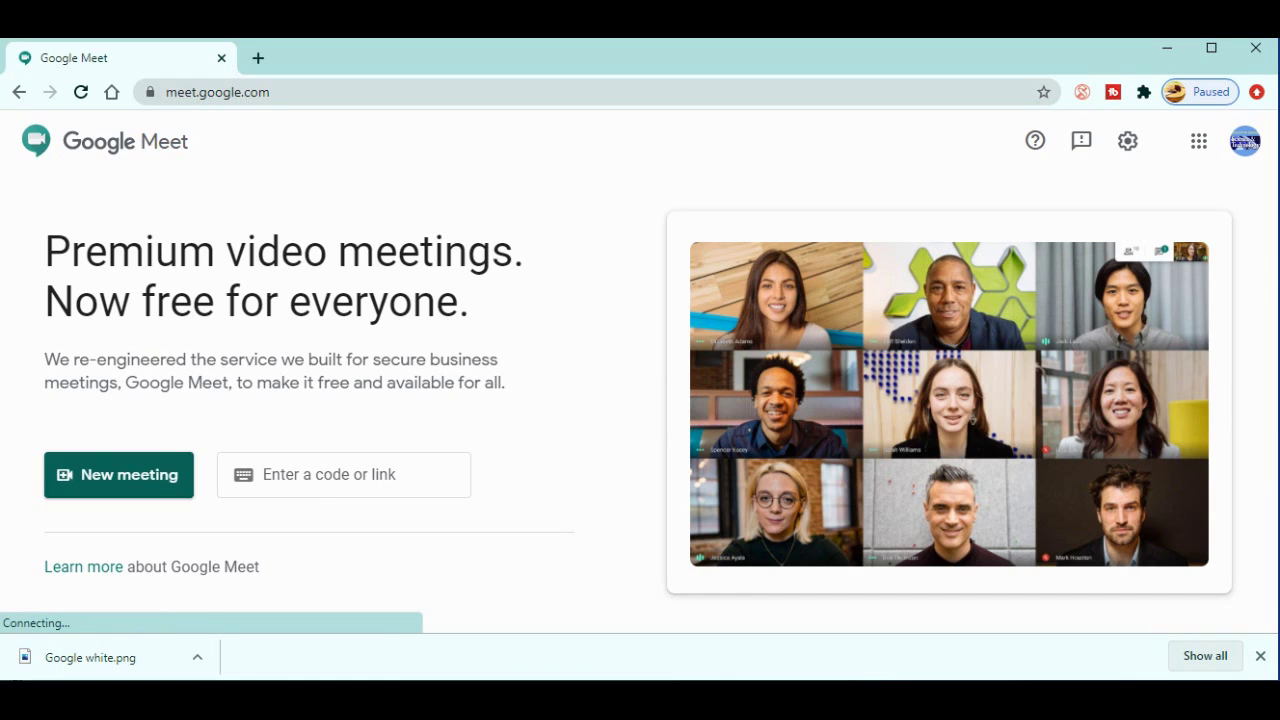
Start an instant meeting and join it, dismissing the prompt to add others.
{"action": "left_click", "coordinate": [119, 475]}
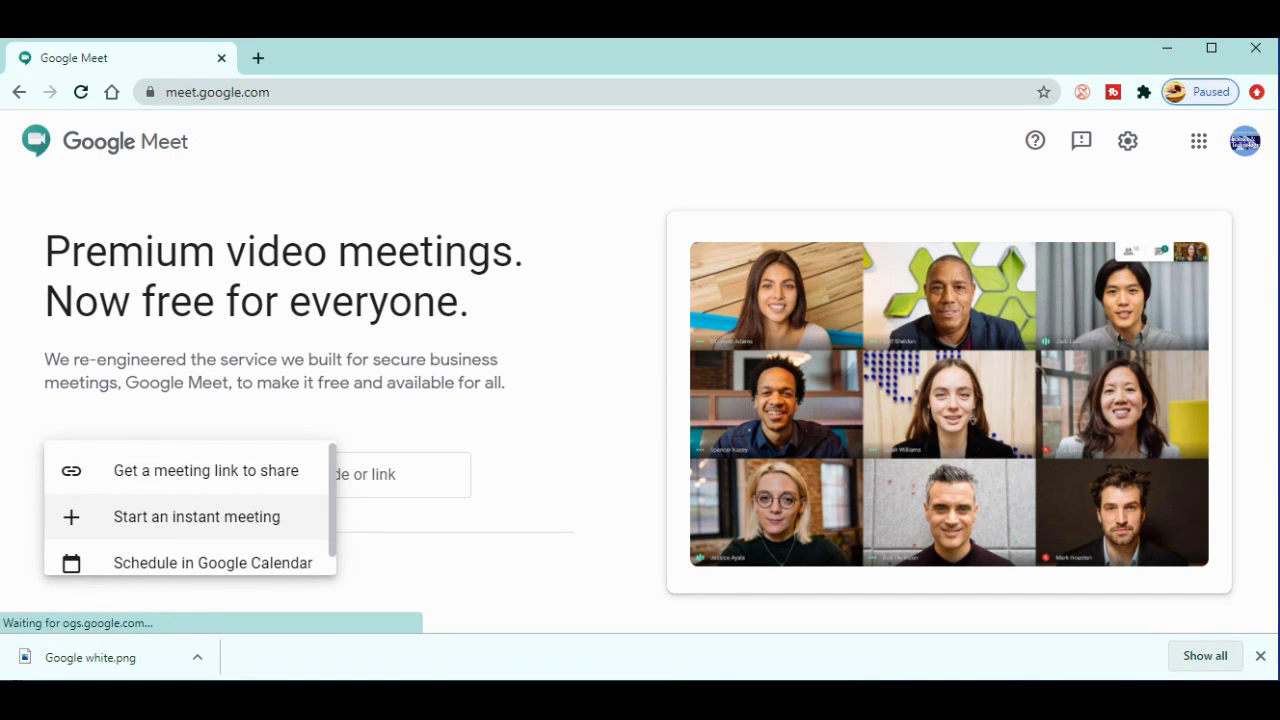
{"action": "left_click", "coordinate": [180, 517]}
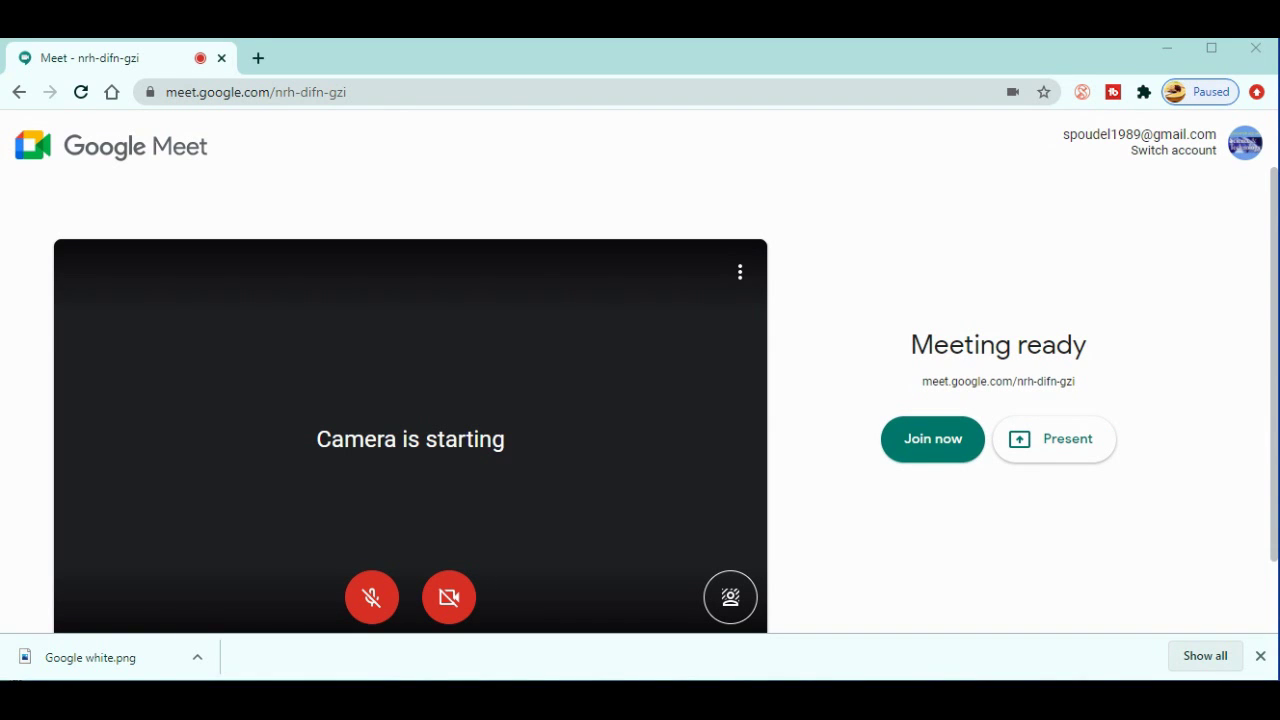
{"action": "left_click", "coordinate": [933, 439]}
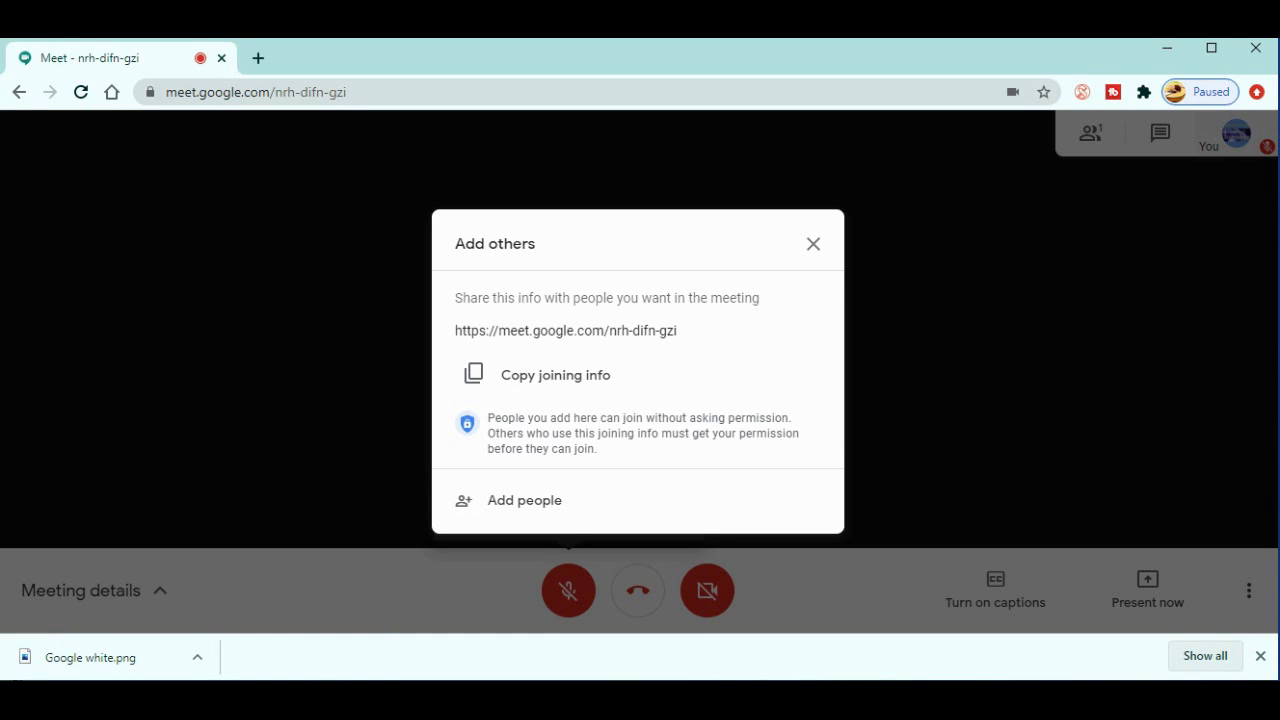
{"action": "left_click", "coordinate": [813, 244]}
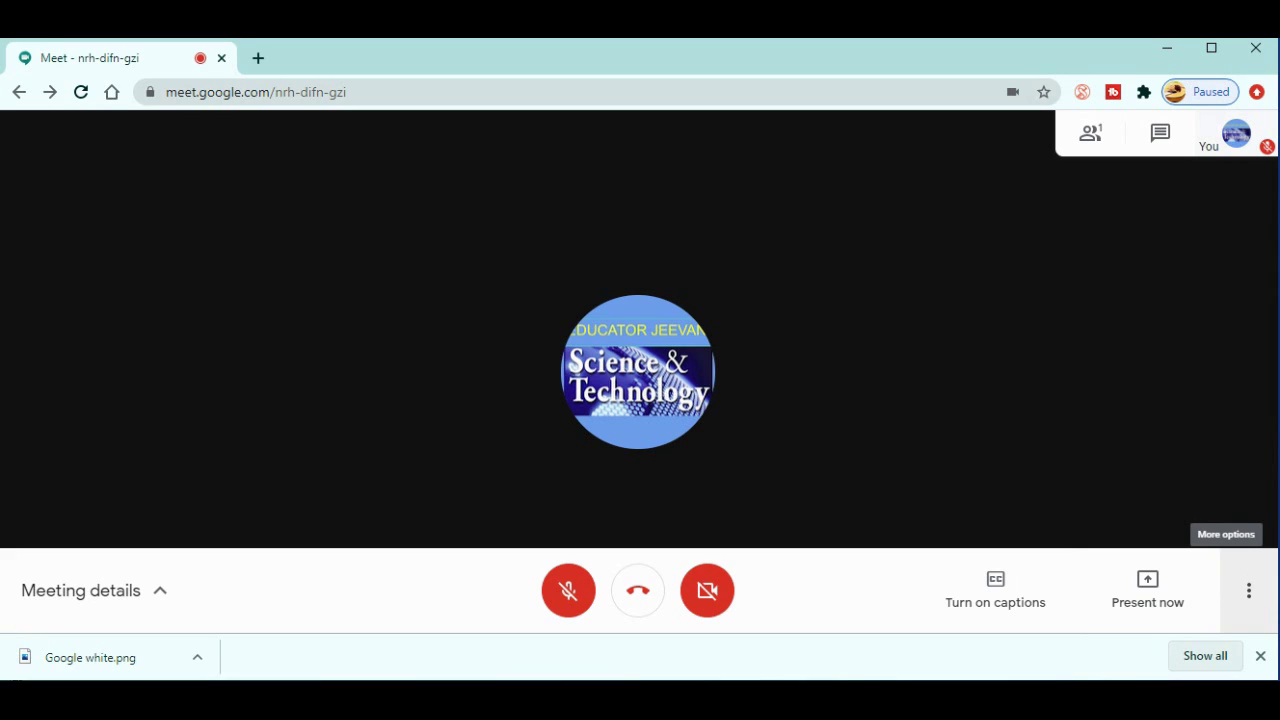
Open the existing whiteboard "buy-jgcd-sht - Oct 16, 2020" from Drive in the meeting.
{"action": "left_click", "coordinate": [1249, 590]}
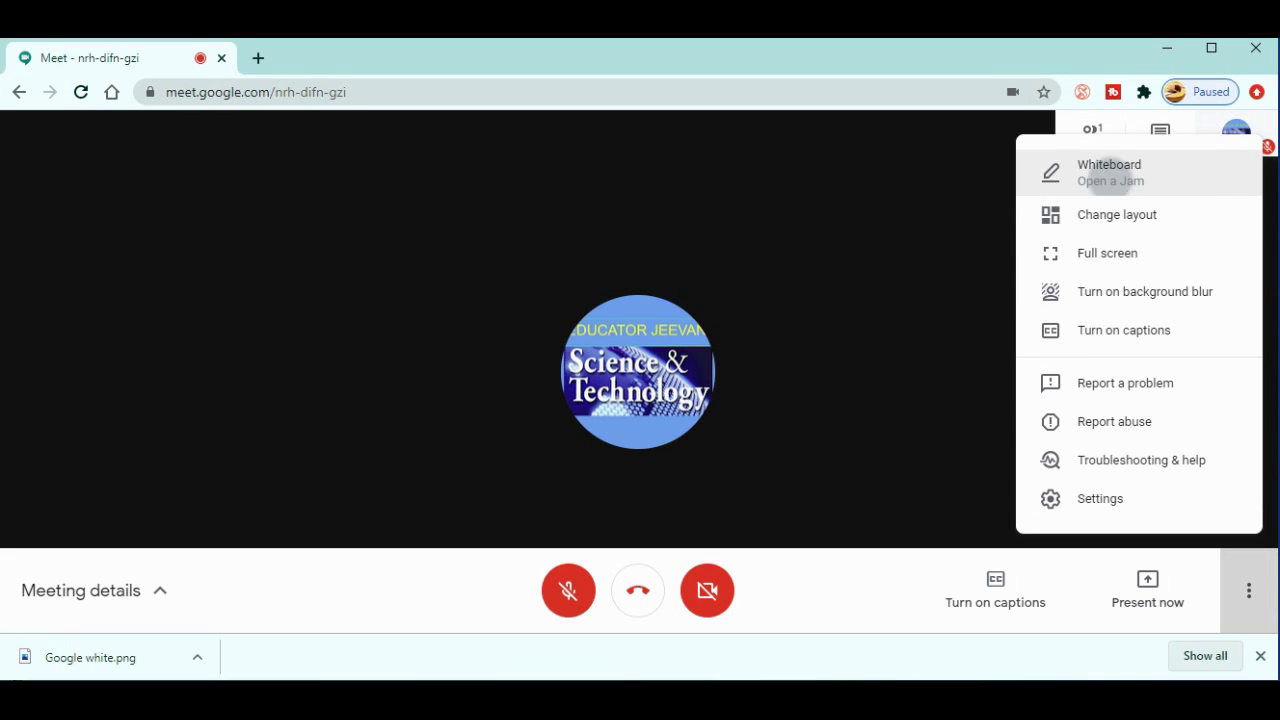
{"action": "left_click", "coordinate": [1112, 172]}
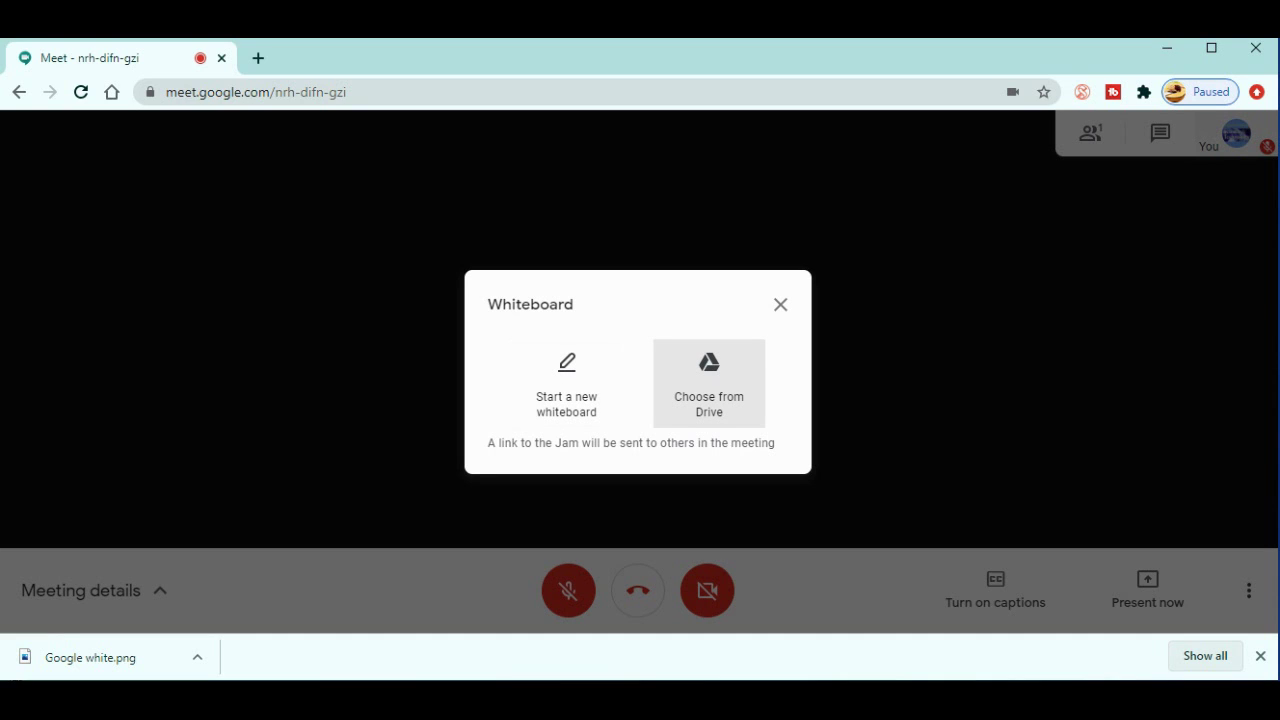
{"action": "left_click", "coordinate": [709, 383]}
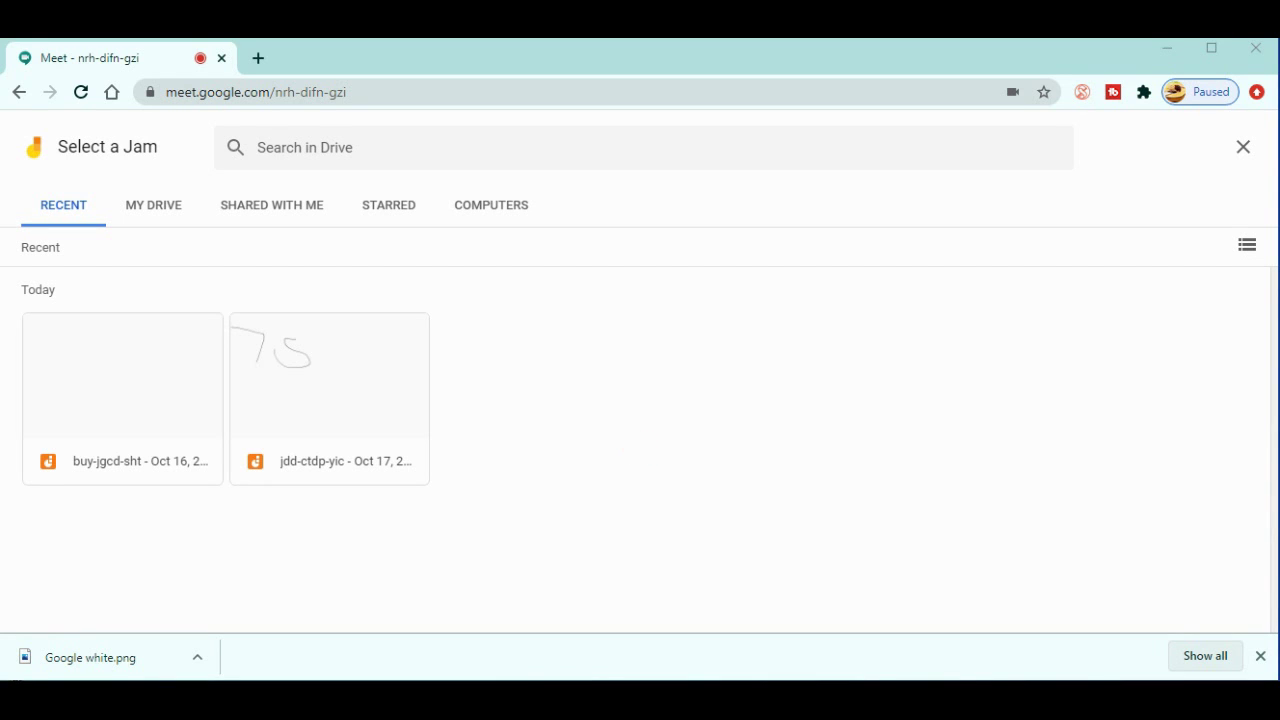
{"action": "double_click", "coordinate": [122, 399]}
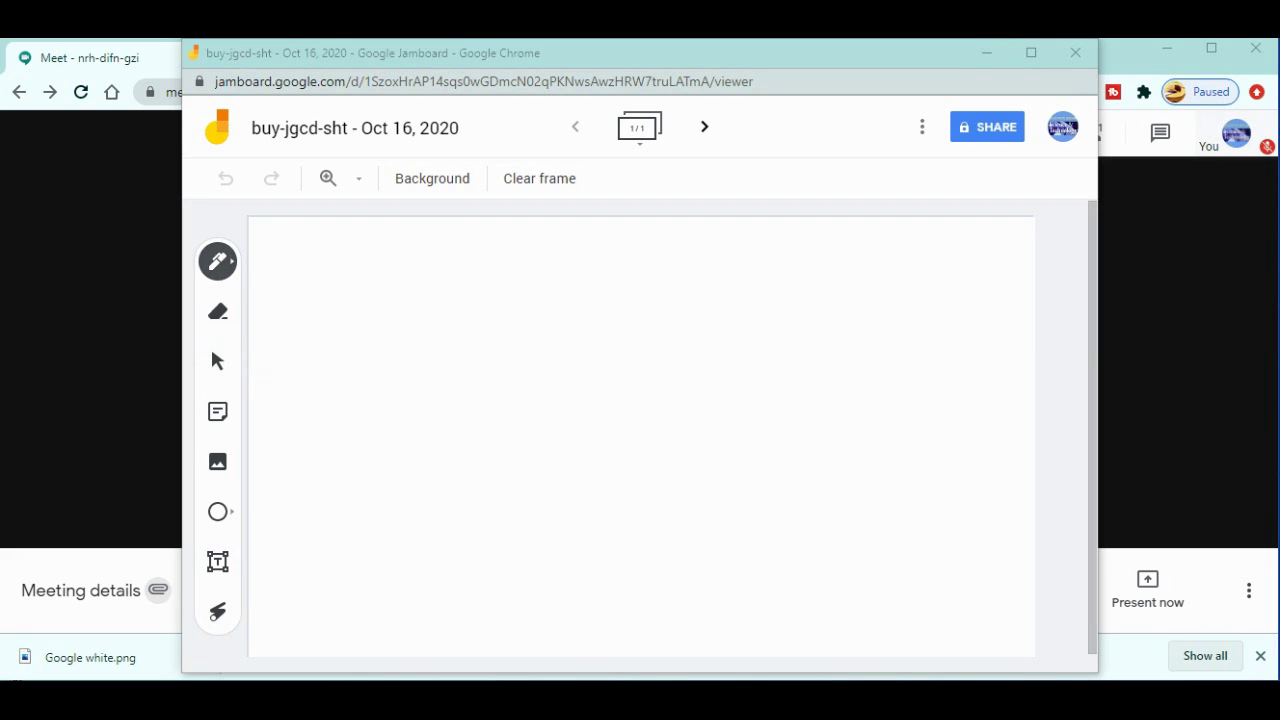
Handwrite a "2" and a loose scribble beside it in black with the second pen type, in the frame's upper middle.
{"action": "left_click", "coordinate": [218, 261]}
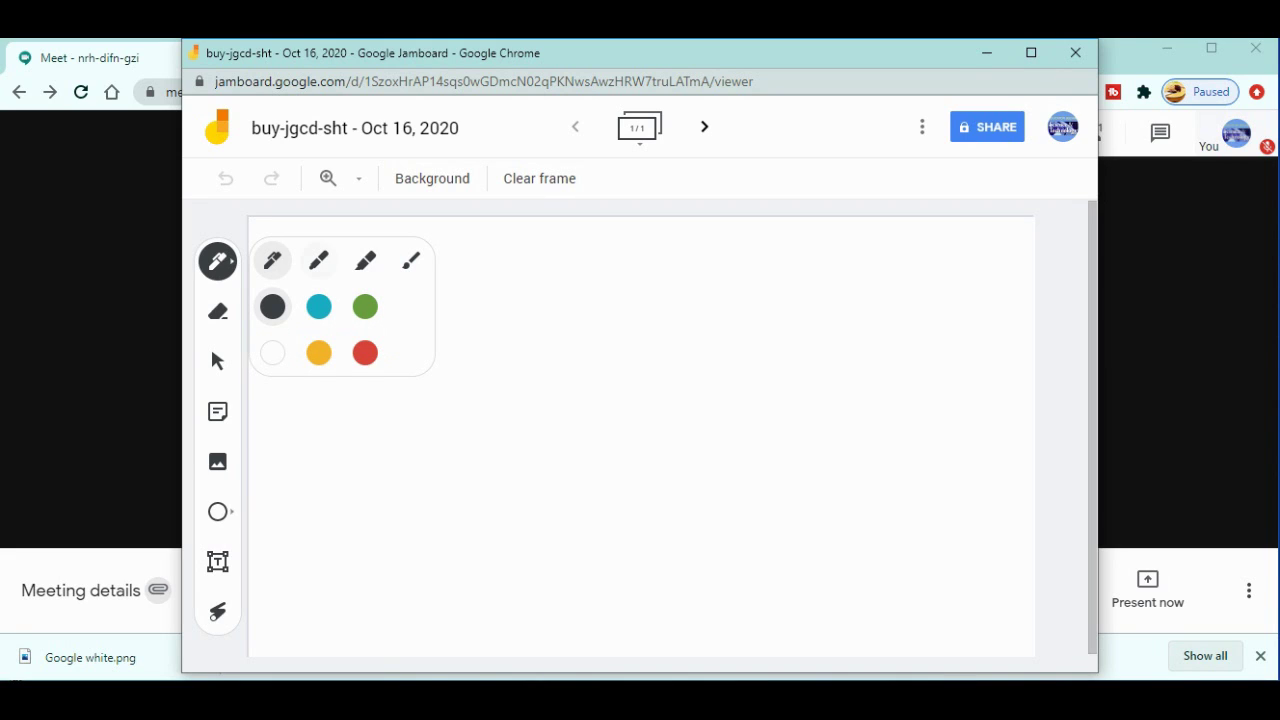
{"action": "left_click", "coordinate": [318, 260]}
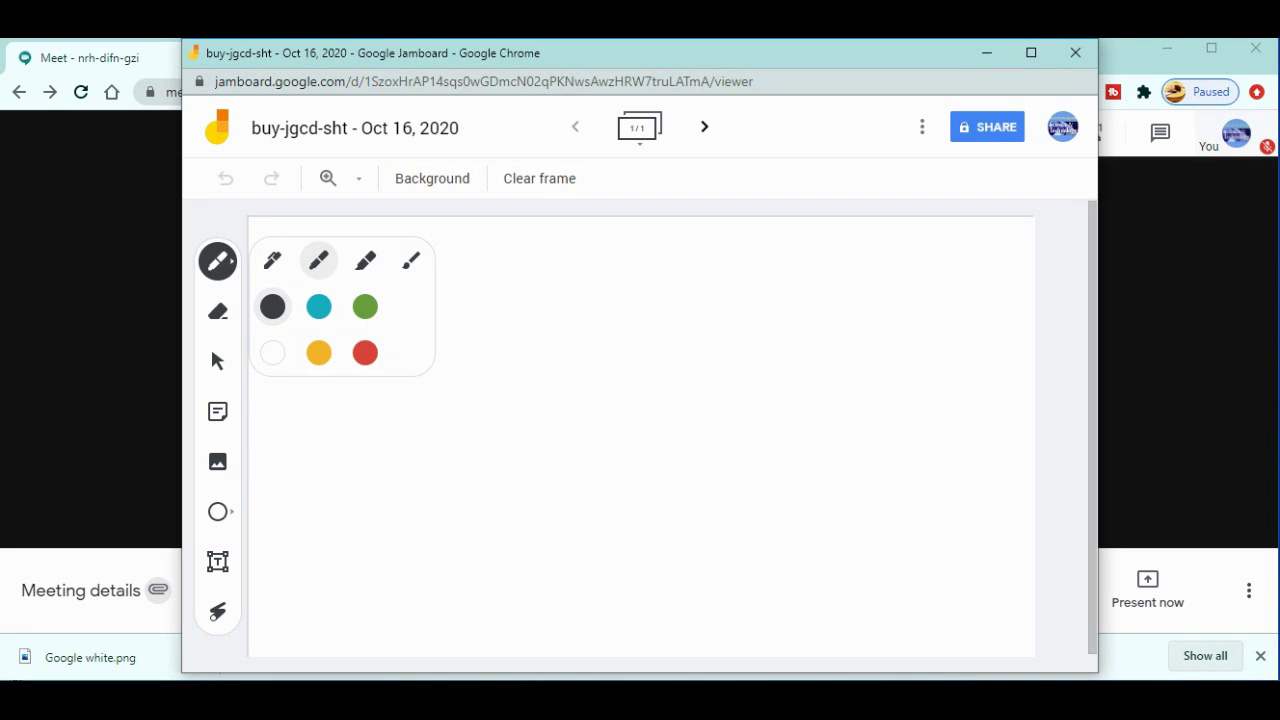
{"action": "mouse_move", "coordinate": [494, 272]}
{"action": "left_mouse_down"}
{"action": "mouse_move", "coordinate": [494, 304]}
{"action": "mouse_move", "coordinate": [591, 354]}
{"action": "mouse_move", "coordinate": [649, 290]}
{"action": "mouse_move", "coordinate": [675, 308]}
{"action": "left_mouse_up"}
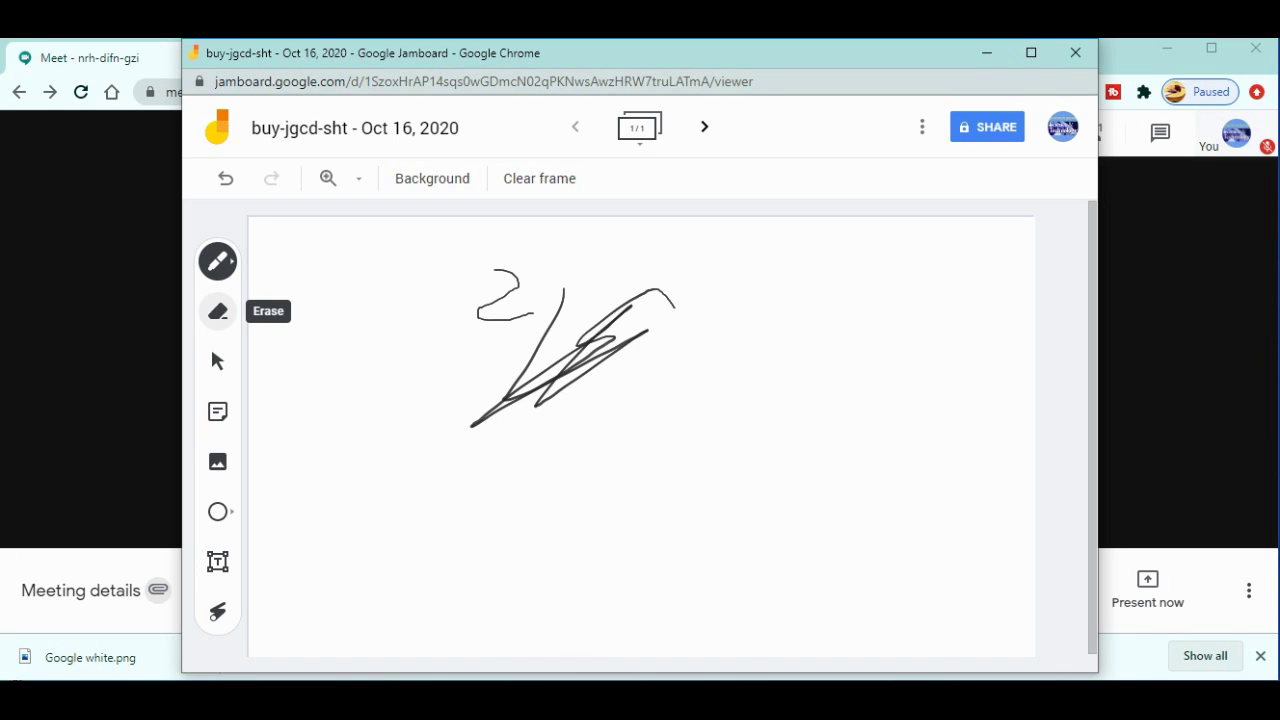
Erase most of the handwritten "2" and the upper part of the scribble.
{"action": "left_click", "coordinate": [218, 311]}
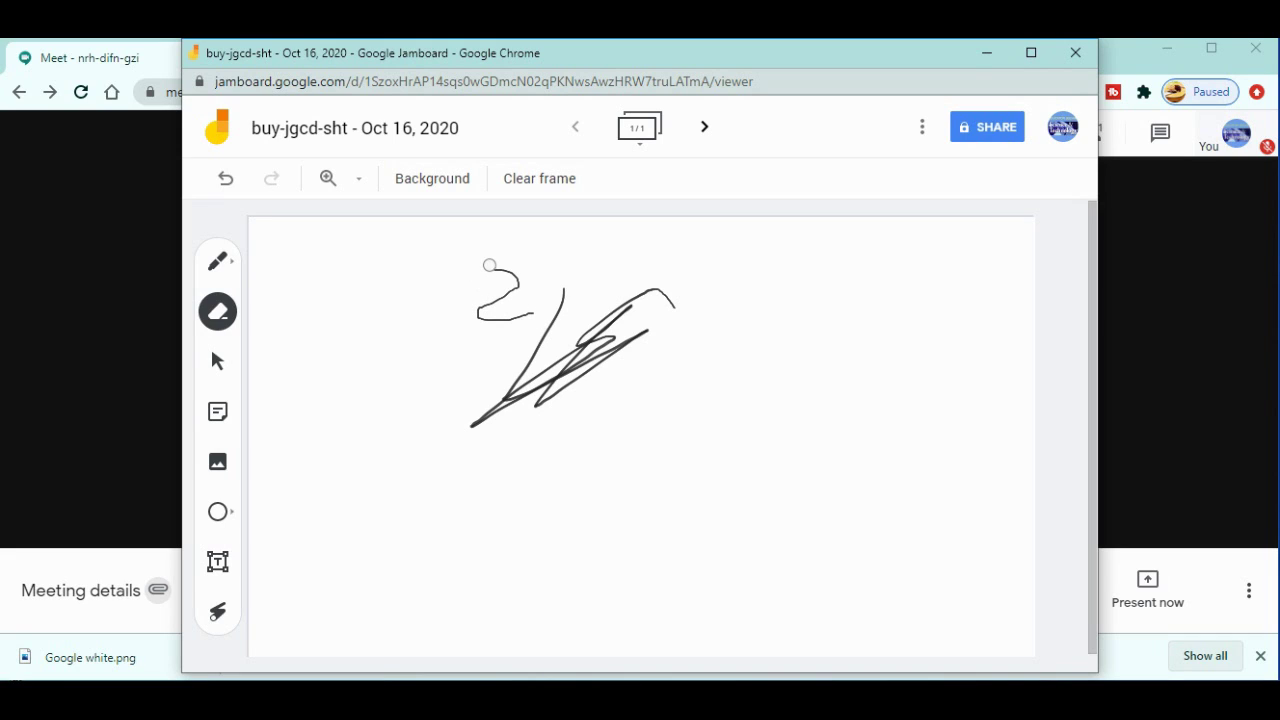
{"action": "mouse_move", "coordinate": [489, 263]}
{"action": "left_mouse_down"}
{"action": "mouse_move", "coordinate": [528, 308]}
{"action": "mouse_move", "coordinate": [473, 315]}
{"action": "mouse_move", "coordinate": [520, 280]}
{"action": "mouse_move", "coordinate": [451, 334]}
{"action": "mouse_move", "coordinate": [558, 332]}
{"action": "mouse_move", "coordinate": [598, 291]}
{"action": "left_mouse_up"}
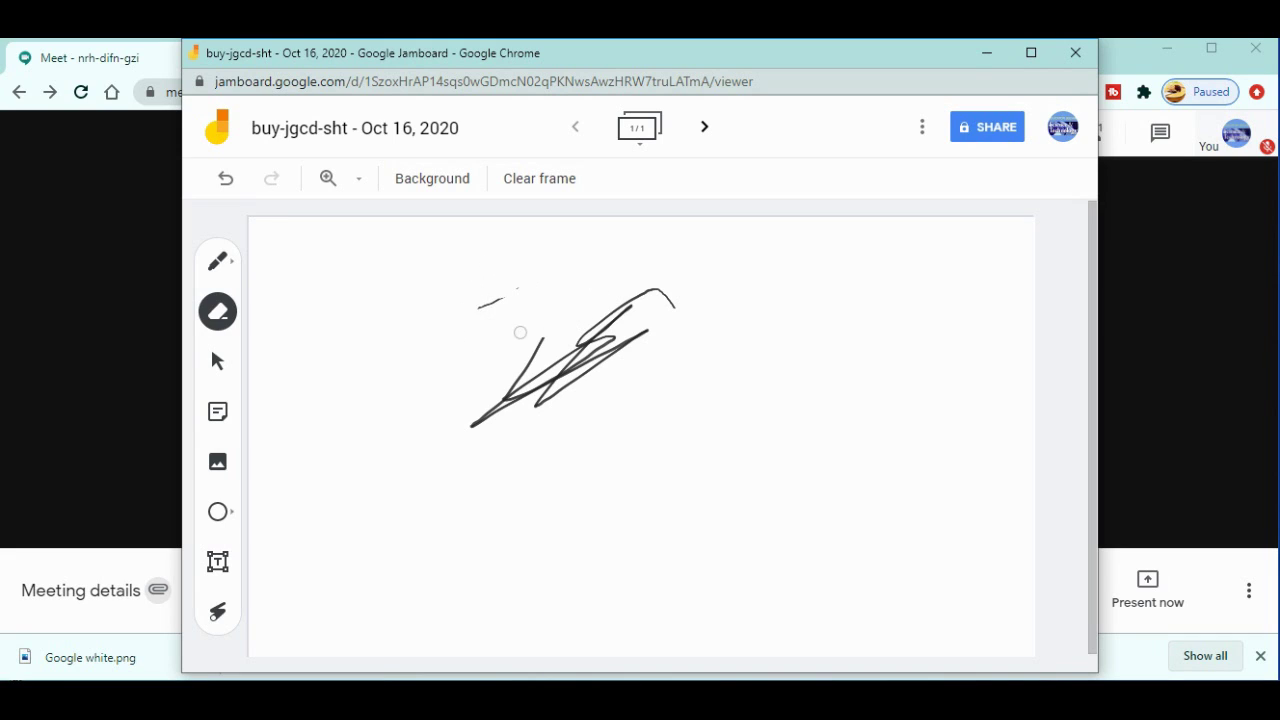
{"action": "mouse_move", "coordinate": [520, 331]}
{"action": "left_mouse_down"}
{"action": "mouse_move", "coordinate": [634, 334]}
{"action": "mouse_move", "coordinate": [505, 390]}
{"action": "mouse_move", "coordinate": [600, 314]}
{"action": "left_mouse_up"}
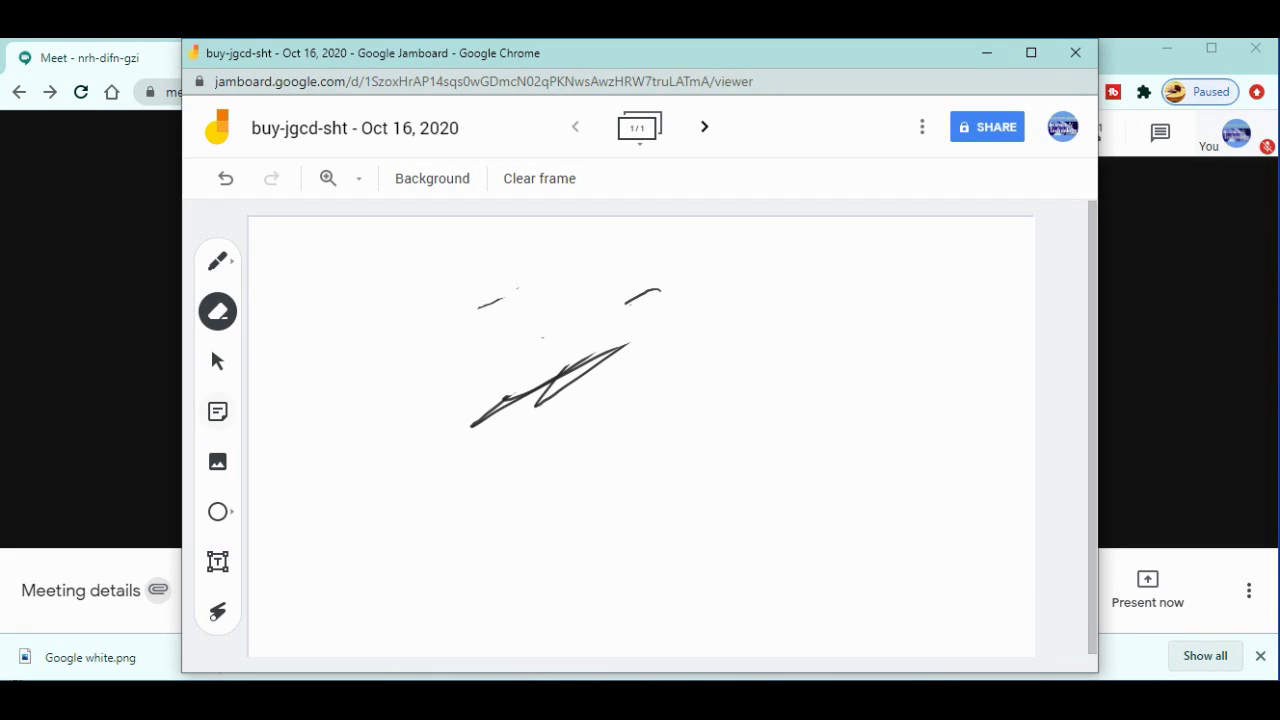
Create a pink sticky note with the text "Hello students!" and save it.
{"action": "left_click", "coordinate": [216, 358]}
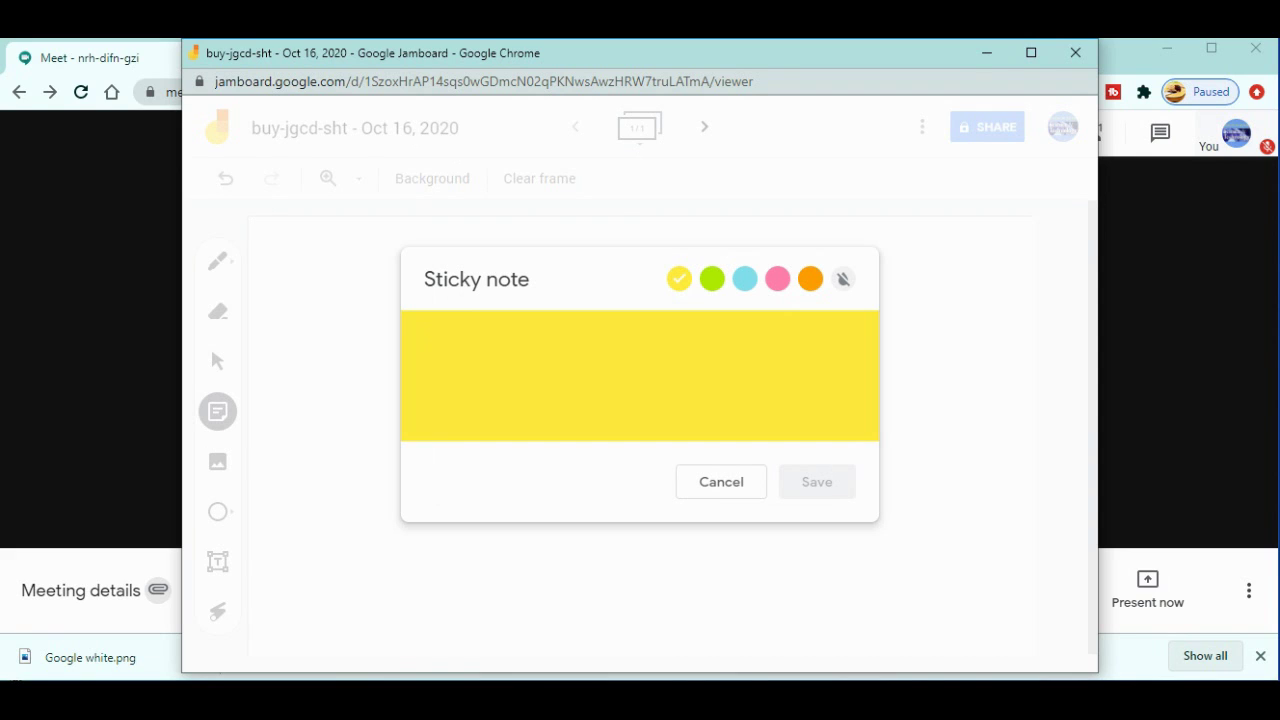
{"action": "type", "text": "Hello stude"}
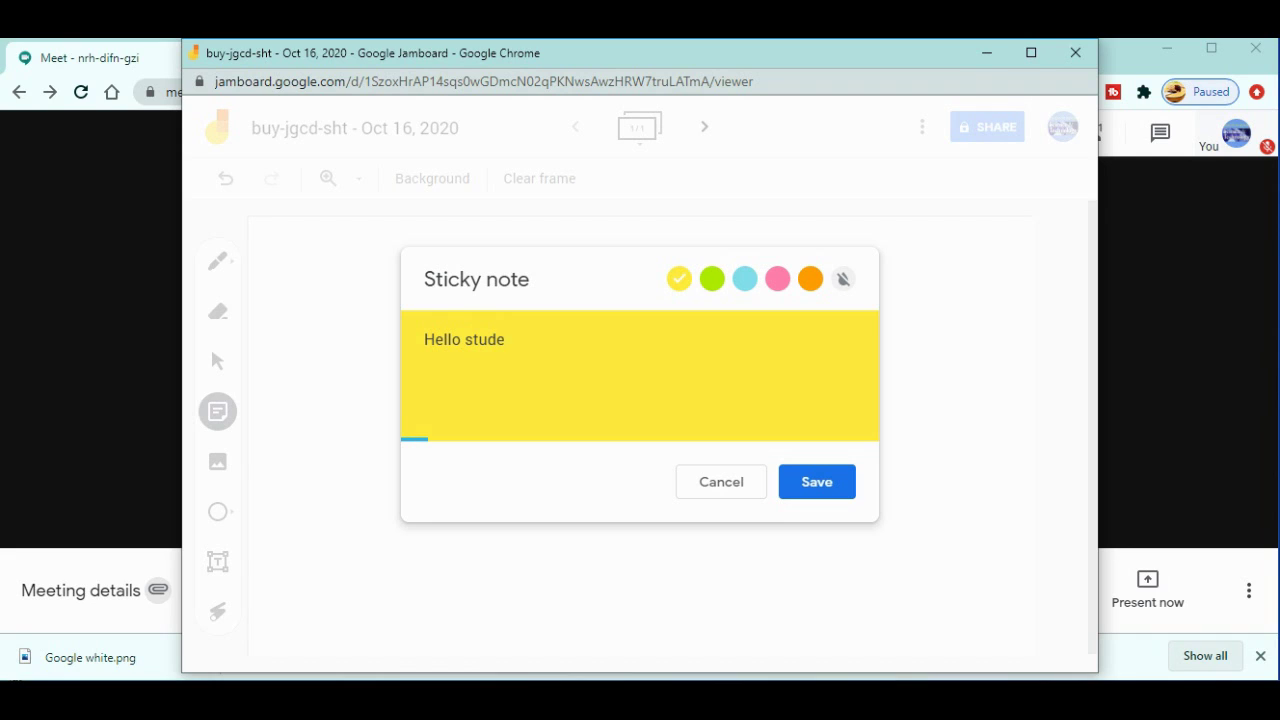
{"action": "type", "text": "nts!"}
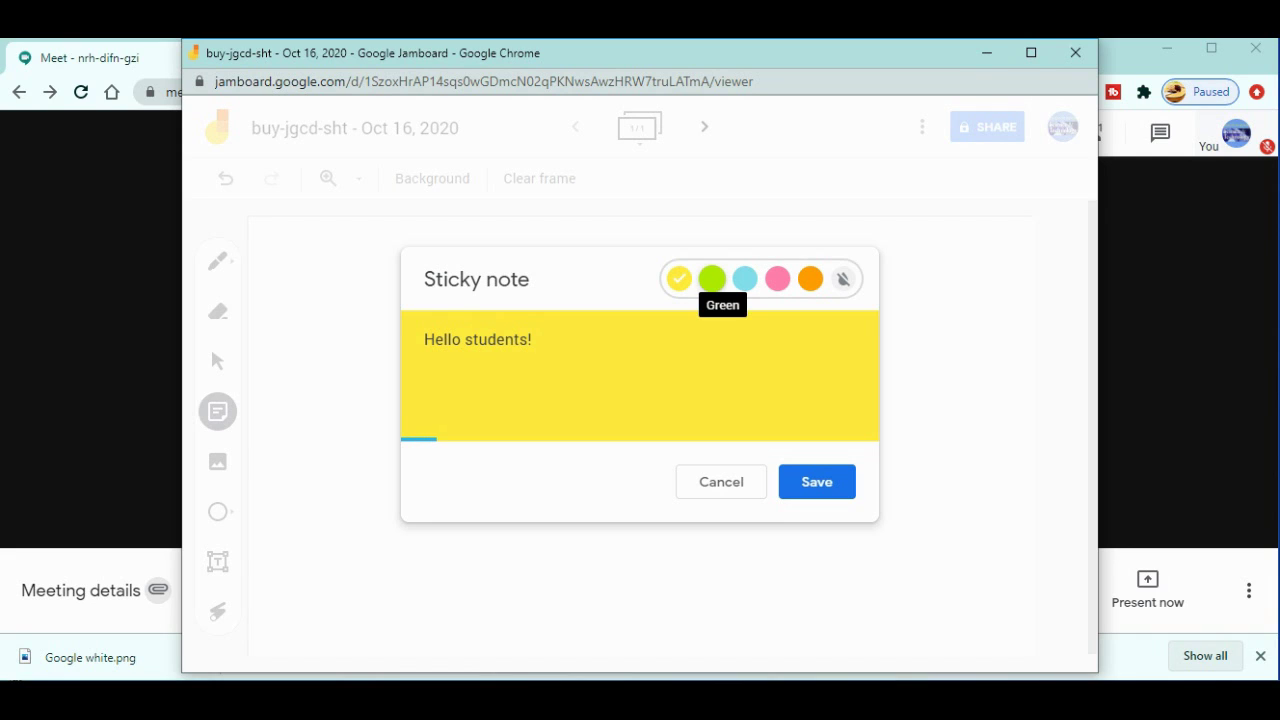
{"action": "left_click", "coordinate": [712, 279]}
{"action": "left_click", "coordinate": [745, 279]}
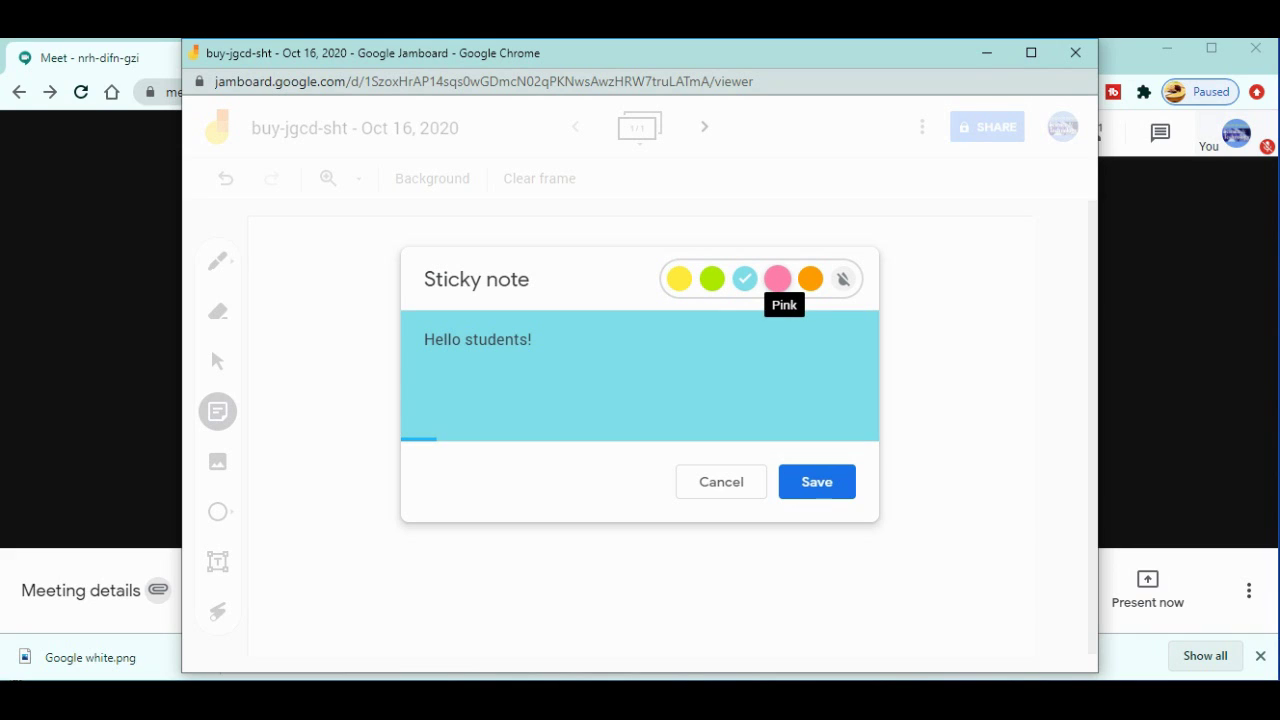
{"action": "left_click", "coordinate": [777, 279]}
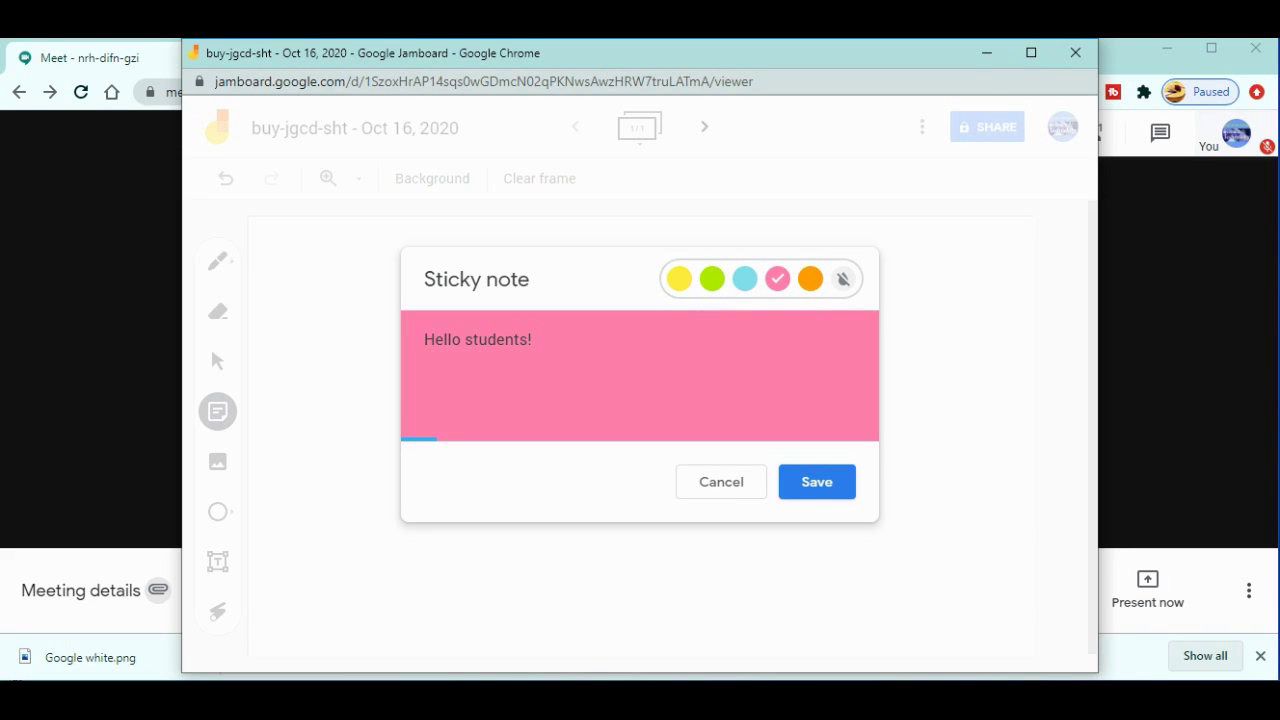
{"action": "left_click", "coordinate": [817, 482]}
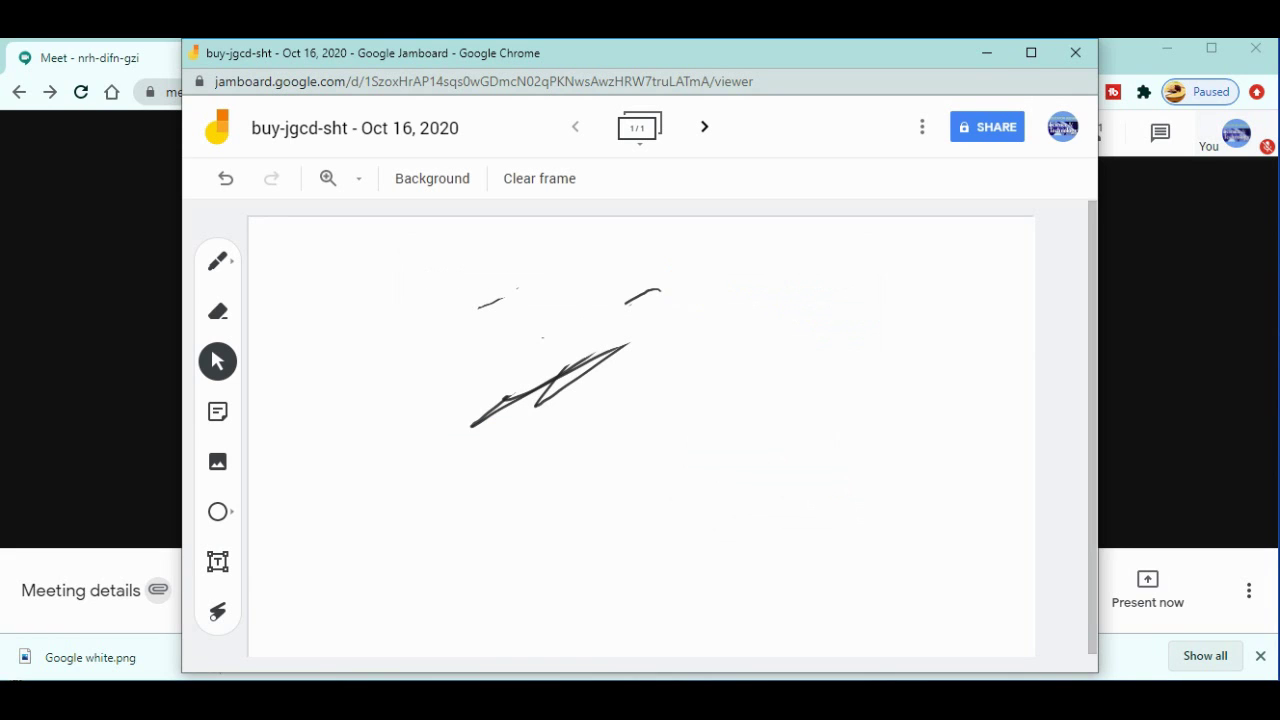
Check the image upload options without adding a picture, and draw an upright oval with the Circle tool over the scribble's left part.
{"action": "left_click", "coordinate": [217, 461]}
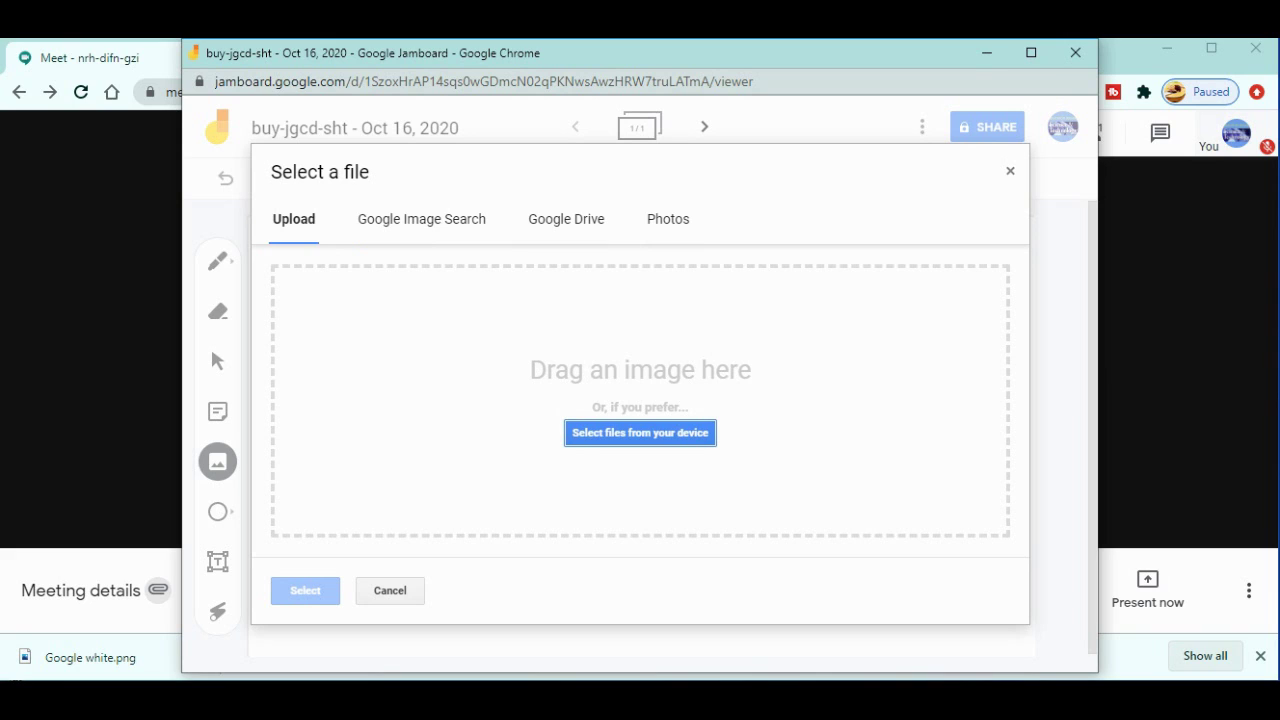
{"action": "left_click", "coordinate": [1010, 171]}
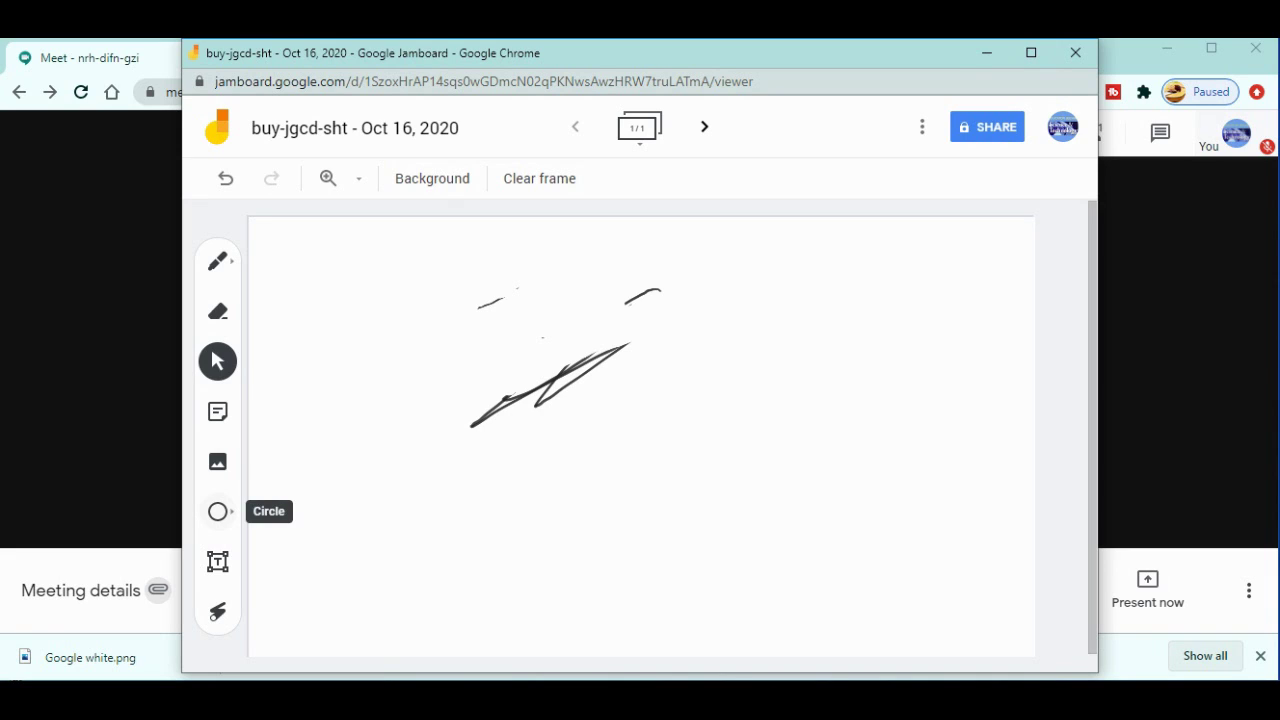
{"action": "left_click", "coordinate": [218, 511]}
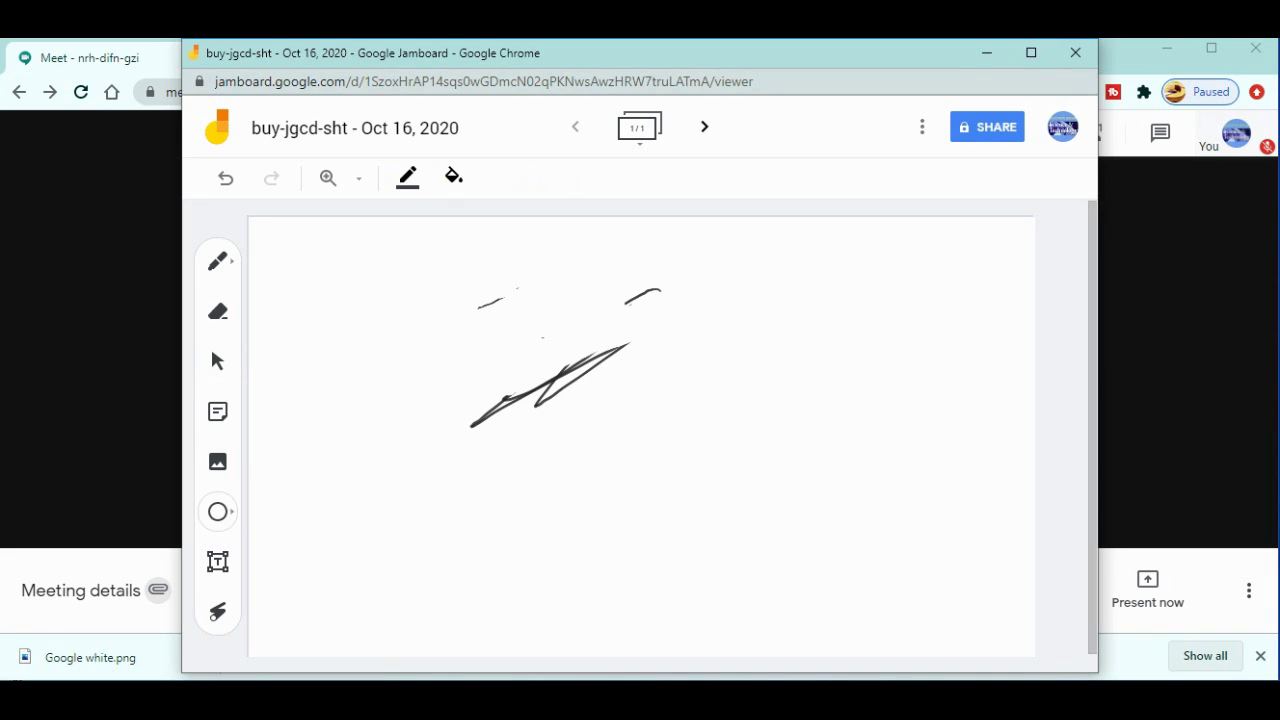
{"action": "left_click_drag", "start_coordinate": [408, 300], "coordinate": [557, 483]}
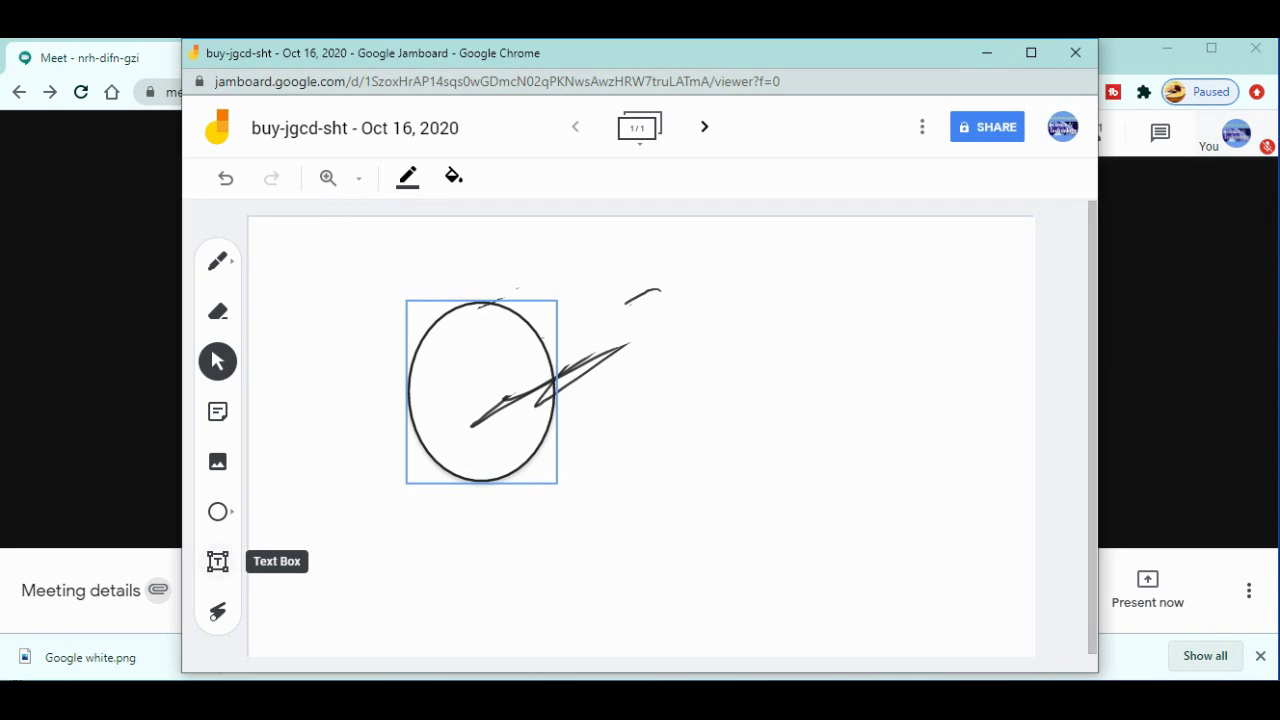
Add a text box reading "Circle" on the blank area to the right of the oval.
{"action": "left_click", "coordinate": [218, 561]}
{"action": "left_click", "coordinate": [717, 315]}
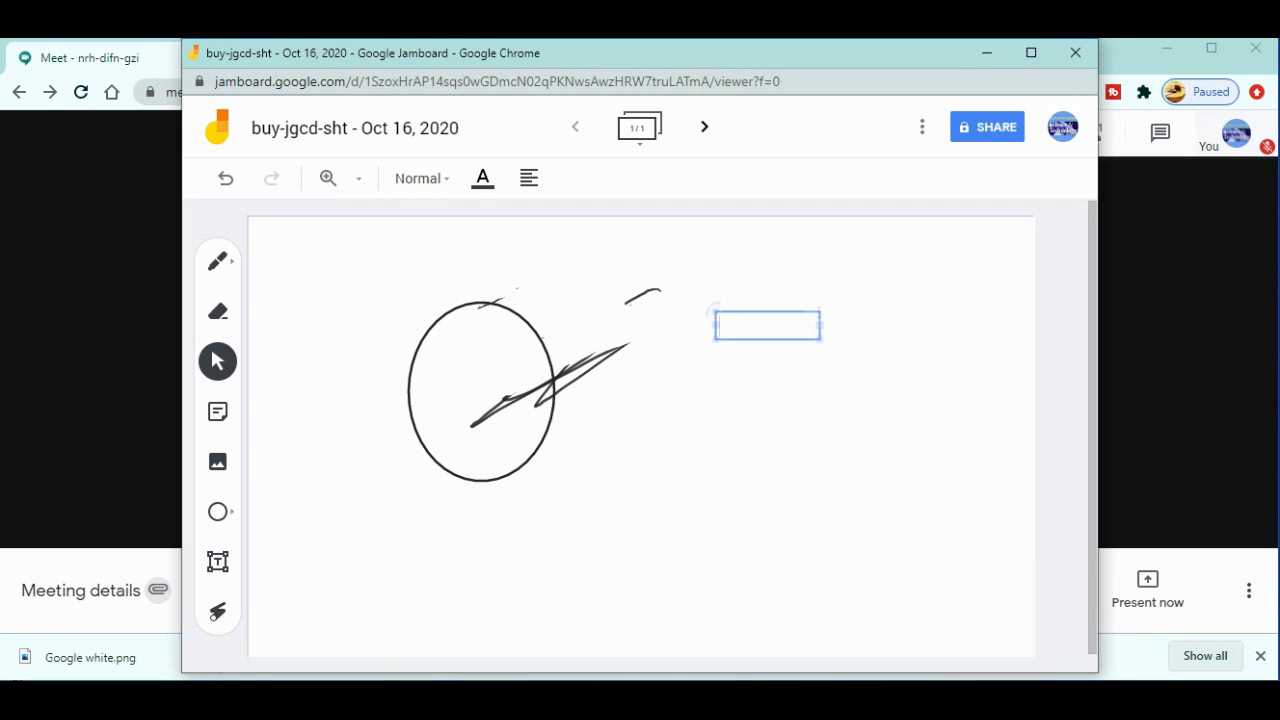
{"action": "type", "text": "circl"}
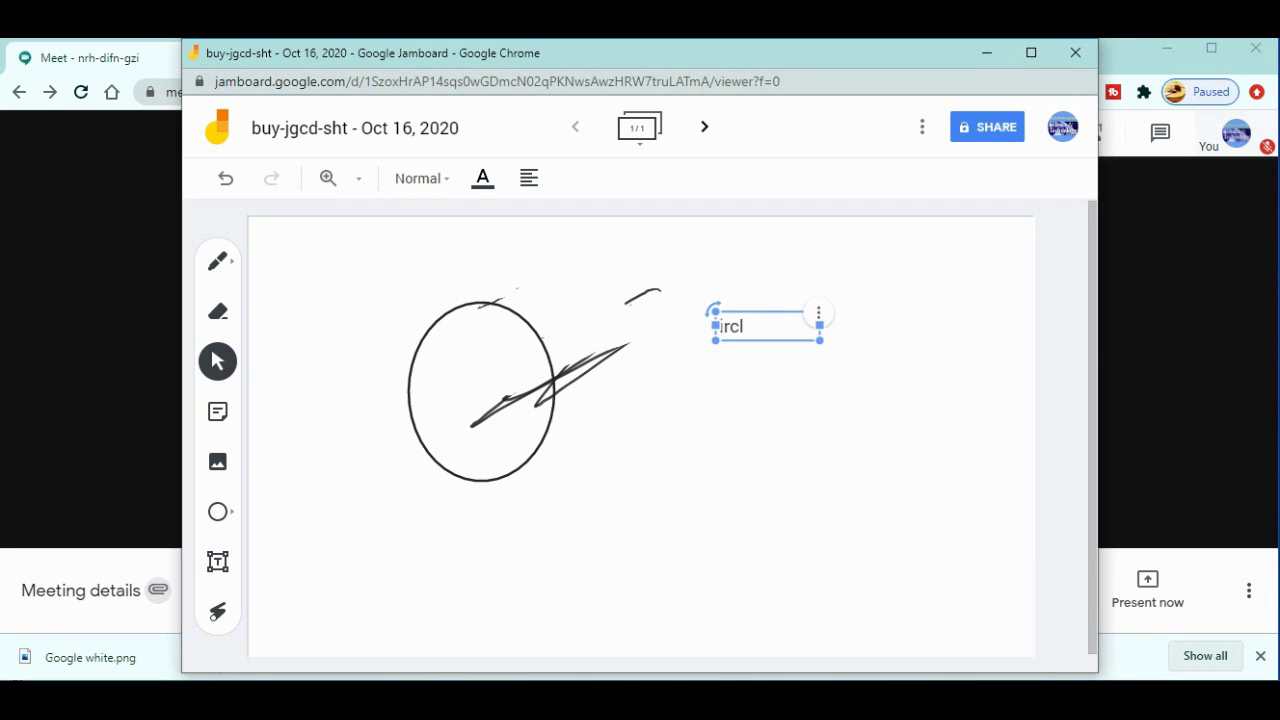
{"action": "type", "text": "e"}
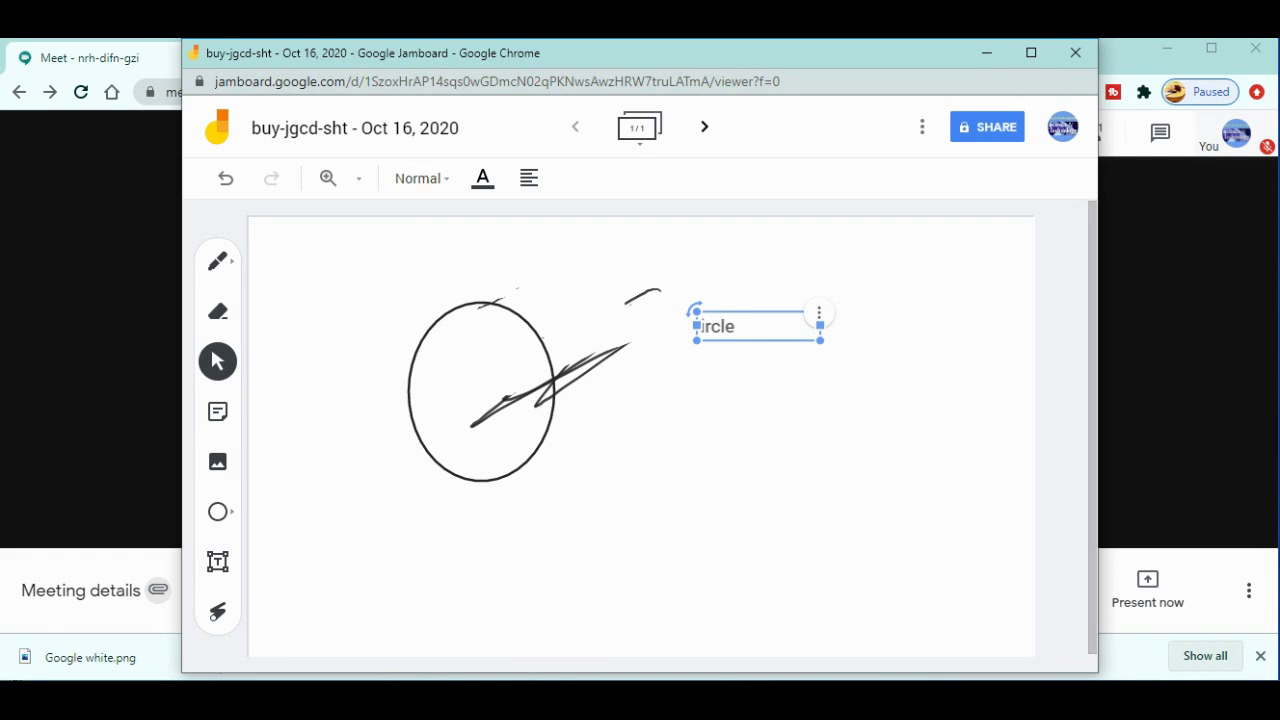
{"action": "key", "text": "BackSpace"}
{"action": "key", "text": "BackSpace"}
{"action": "key", "text": "BackSpace"}
{"action": "key", "text": "BackSpace"}
{"action": "key", "text": "BackSpace"}
{"action": "key", "text": "BackSpace"}
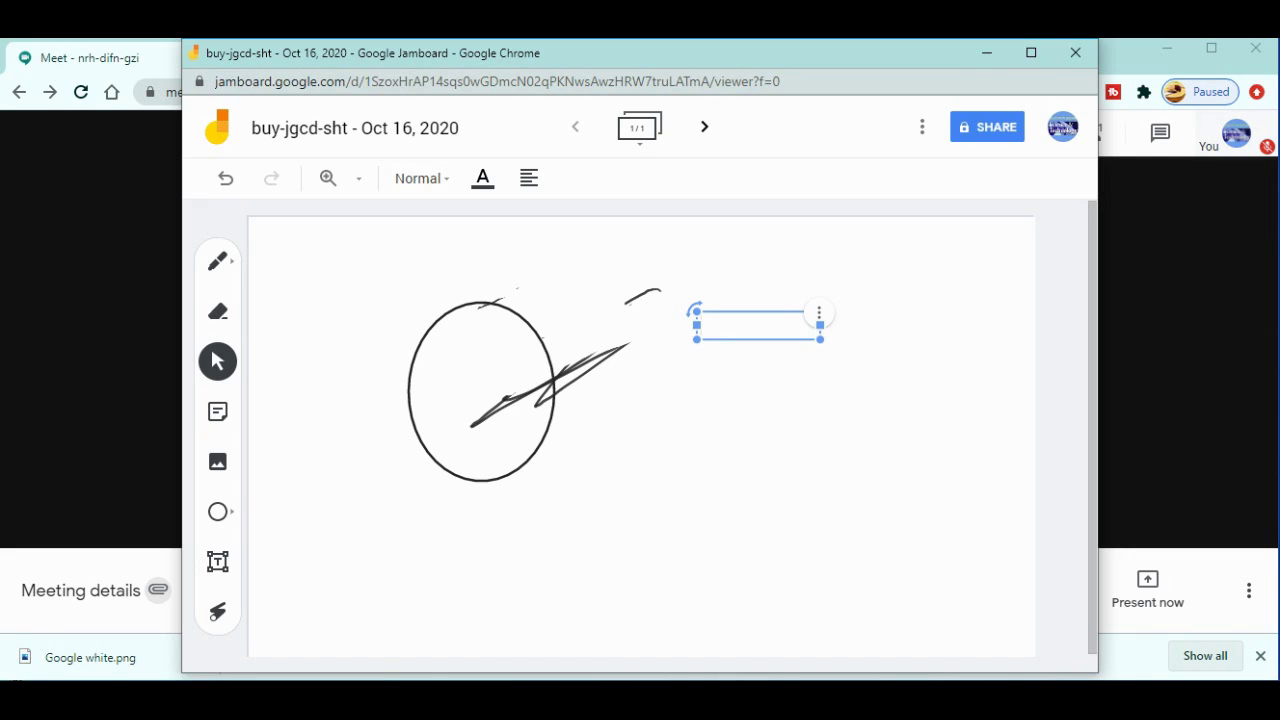
{"action": "type", "text": "Circle"}
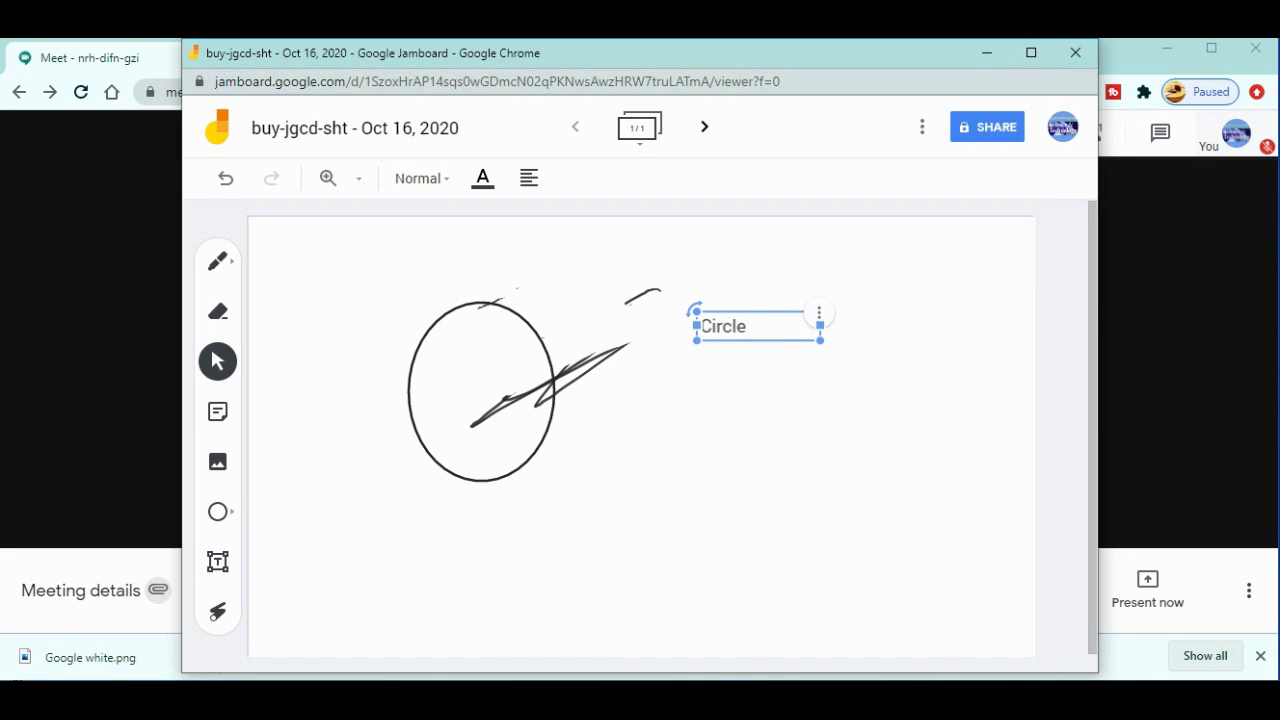
{"action": "key", "text": "Escape"}
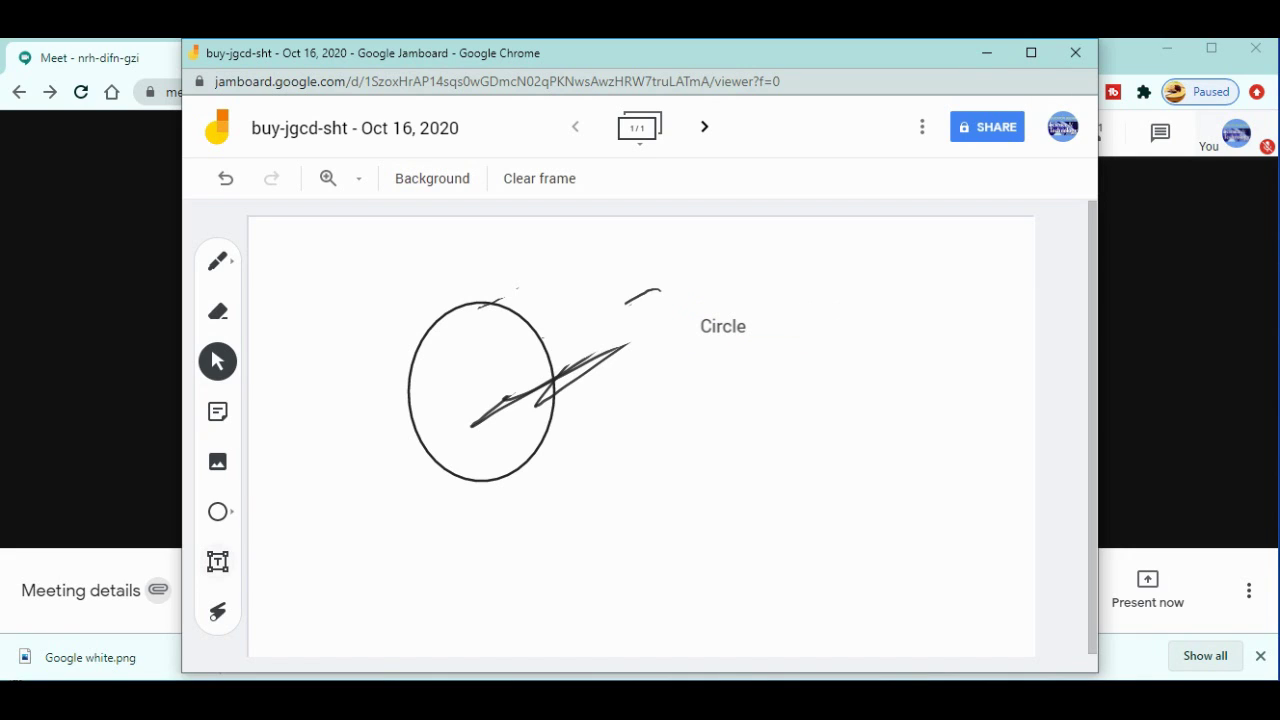
Trace around the "Circle" label with the laser tool to point it out.
{"action": "left_click", "coordinate": [218, 611]}
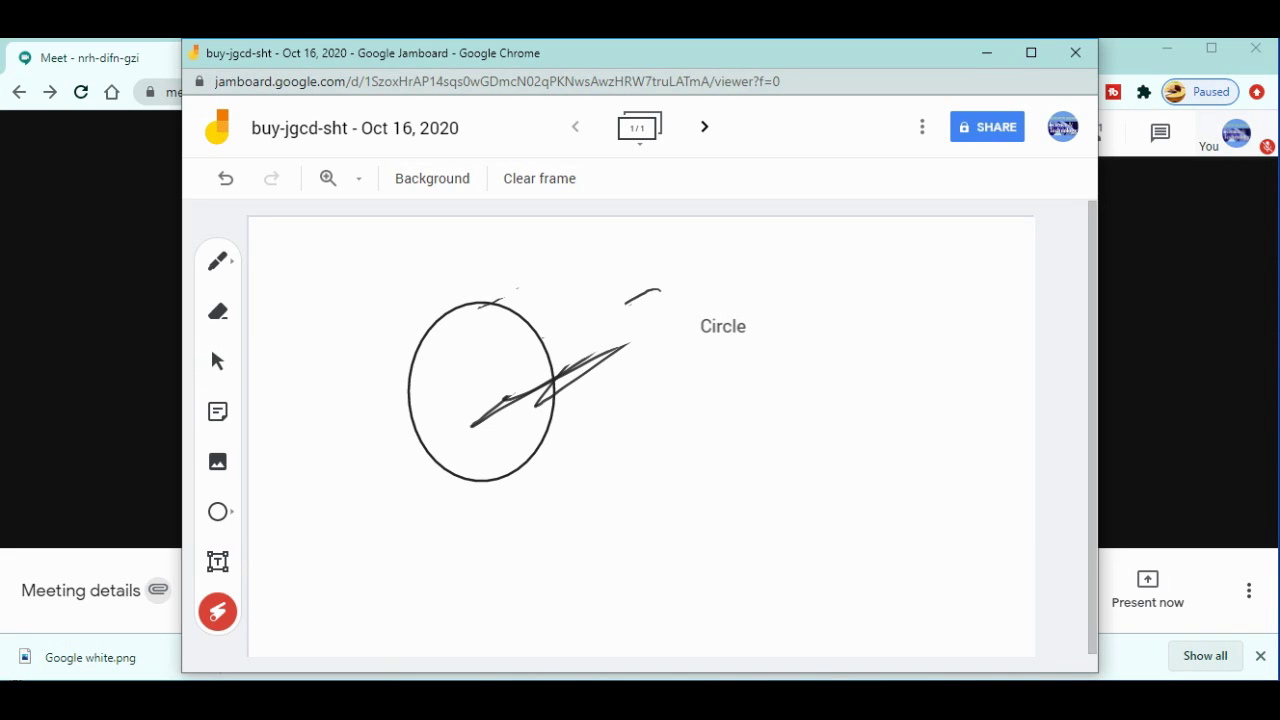
{"action": "mouse_move", "coordinate": [758, 318]}
{"action": "left_mouse_down"}
{"action": "mouse_move", "coordinate": [712, 348]}
{"action": "mouse_move", "coordinate": [735, 290]}
{"action": "left_mouse_up"}
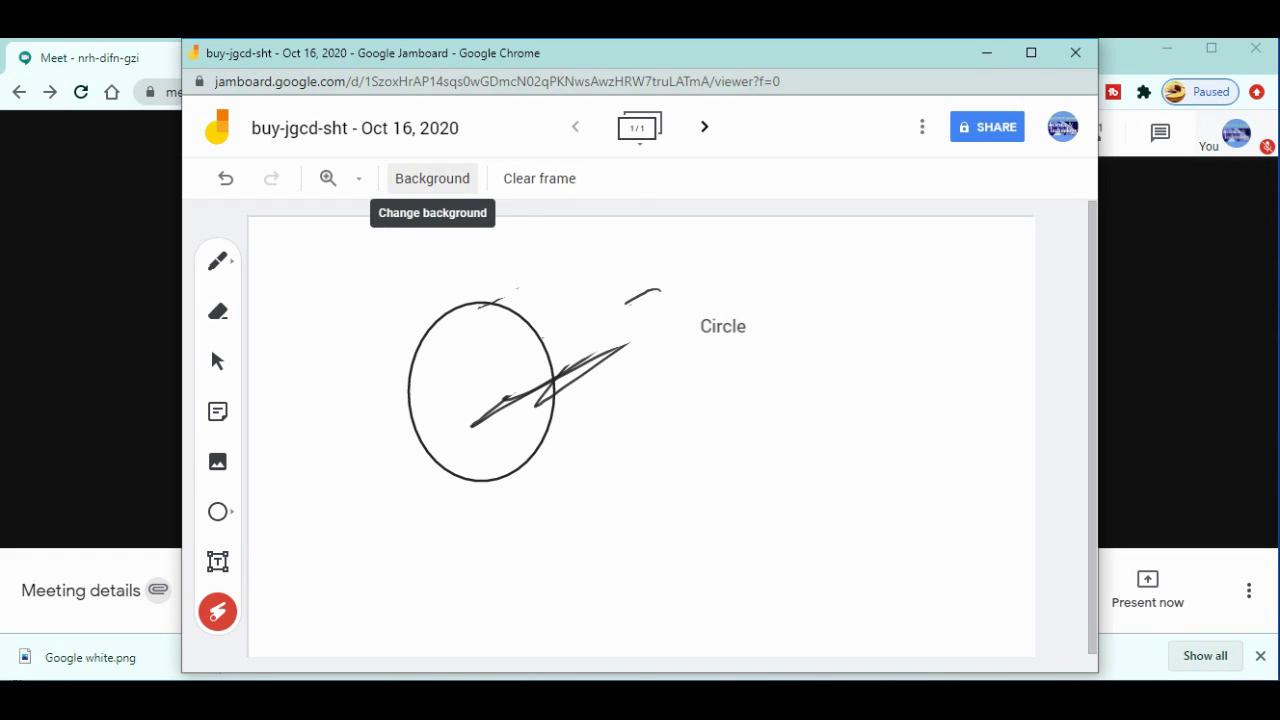
Try the dotted, lined and square-grid backgrounds on the frame one after another, and settle on the Blue background.
{"action": "left_click", "coordinate": [432, 178]}
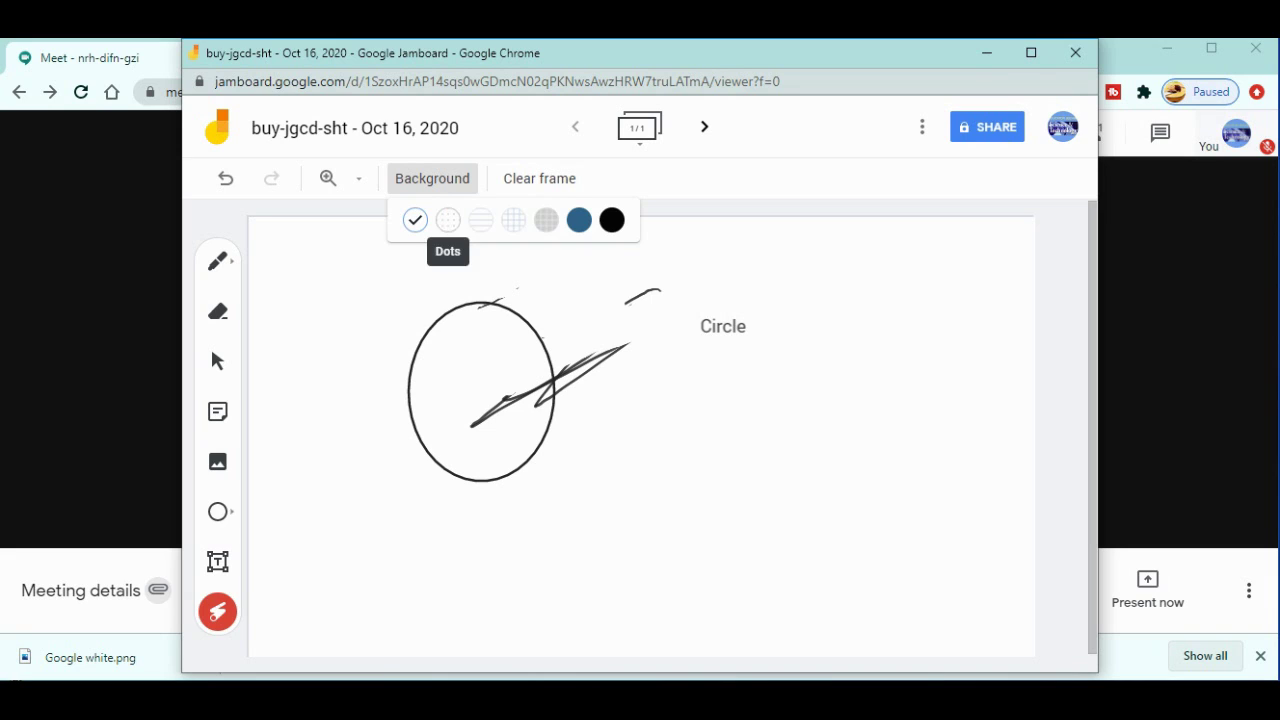
{"action": "left_click", "coordinate": [448, 220]}
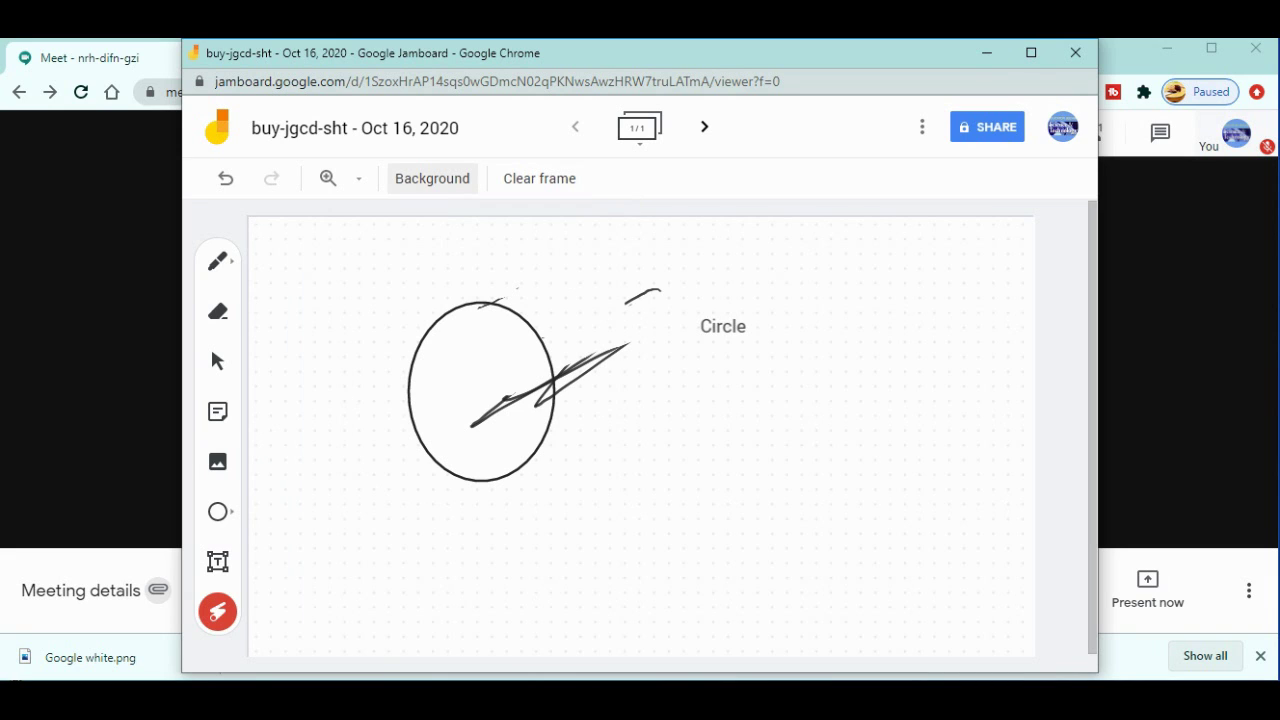
{"action": "left_click", "coordinate": [432, 178]}
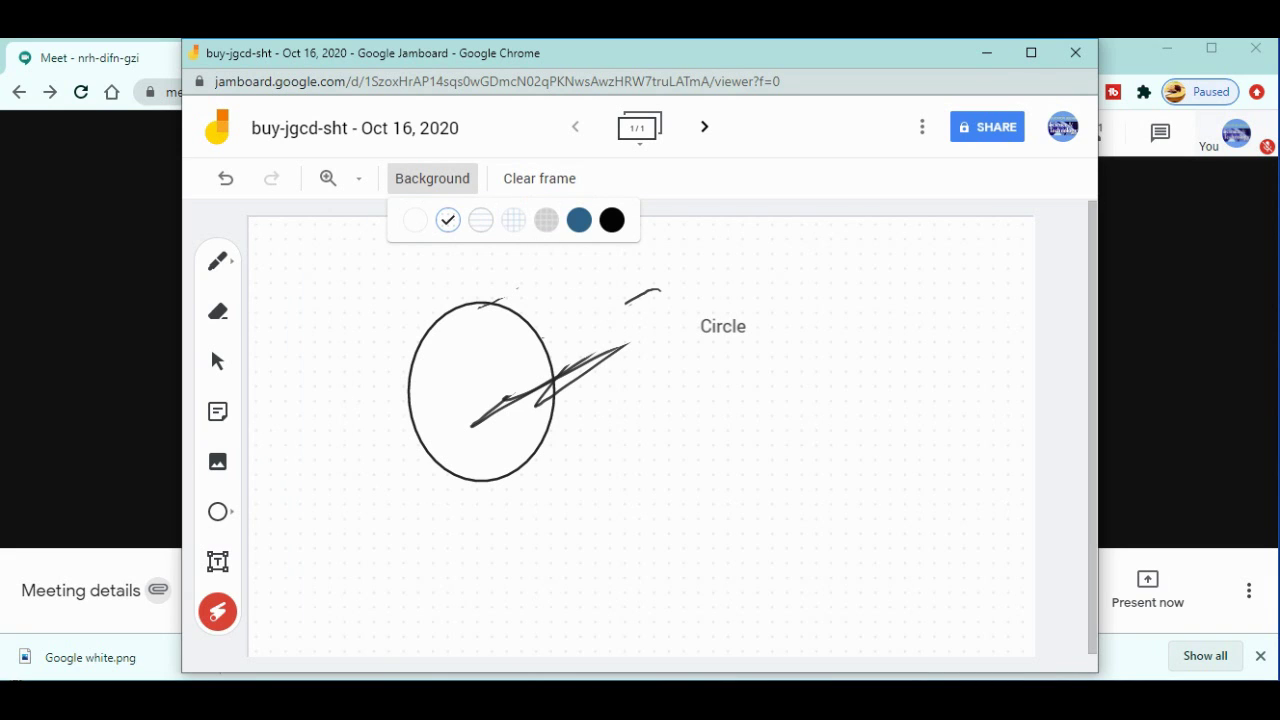
{"action": "left_click", "coordinate": [415, 220]}
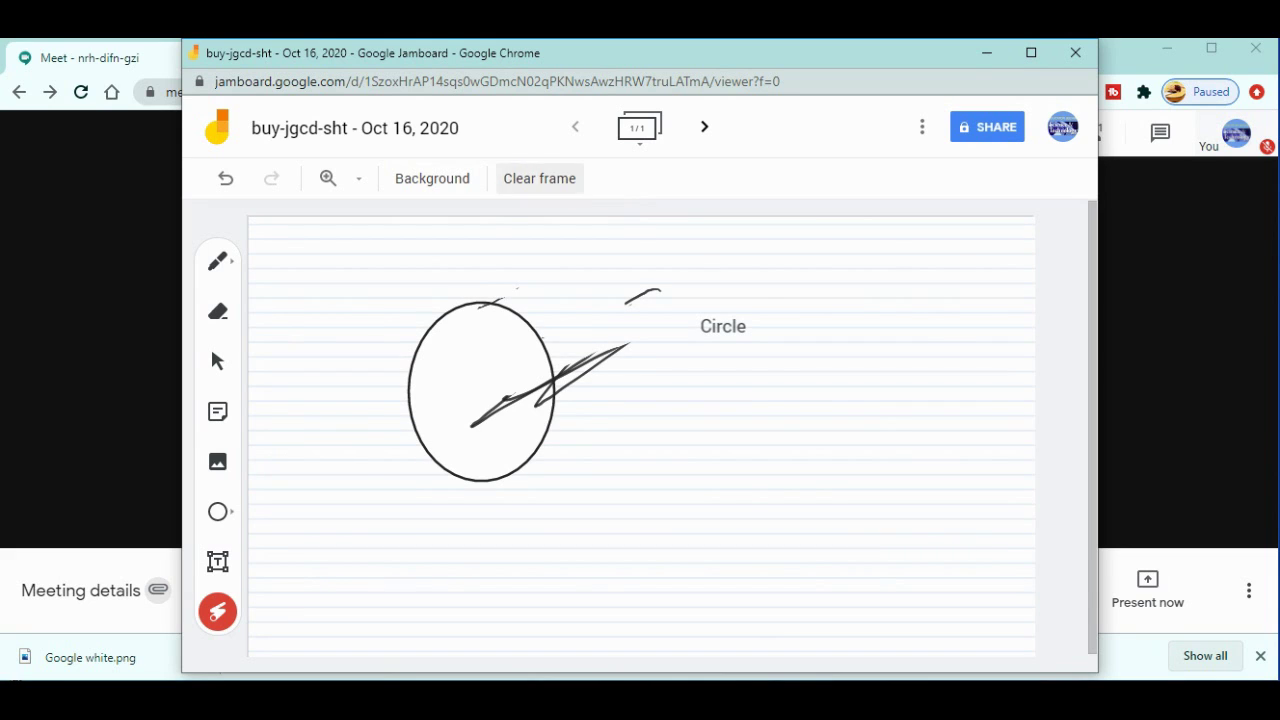
{"action": "left_click", "coordinate": [432, 178]}
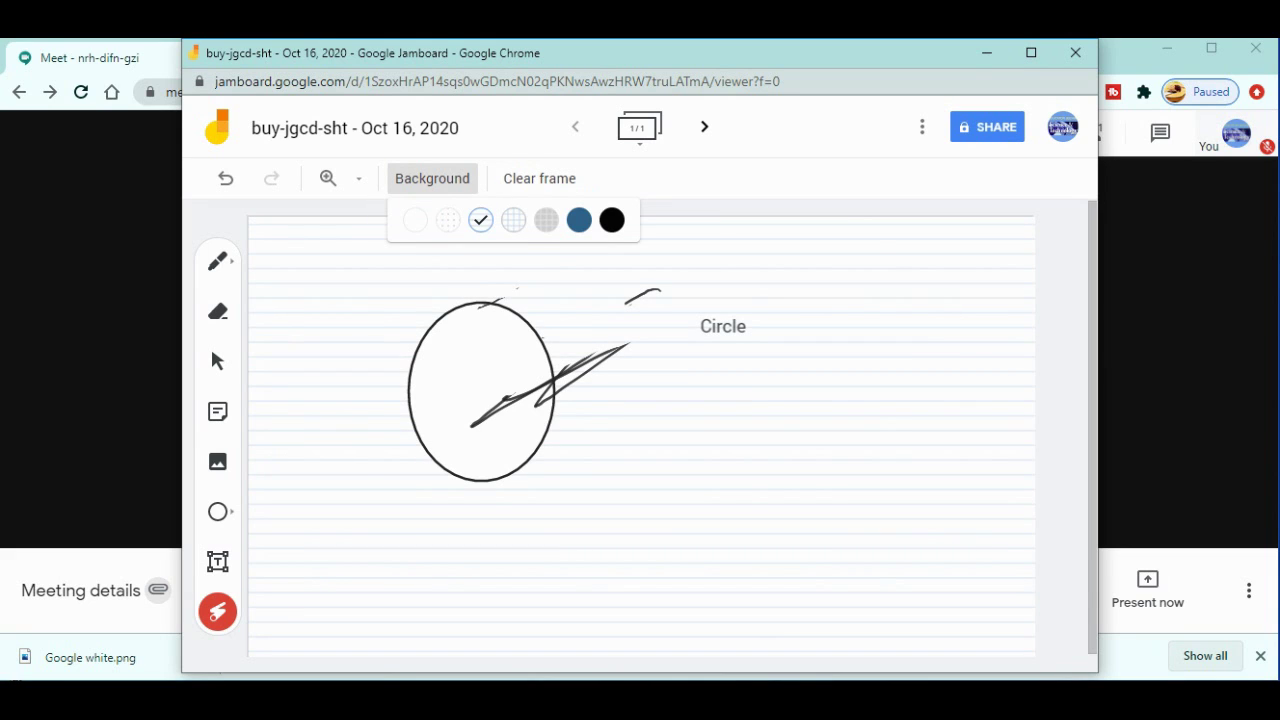
{"action": "left_click", "coordinate": [513, 220]}
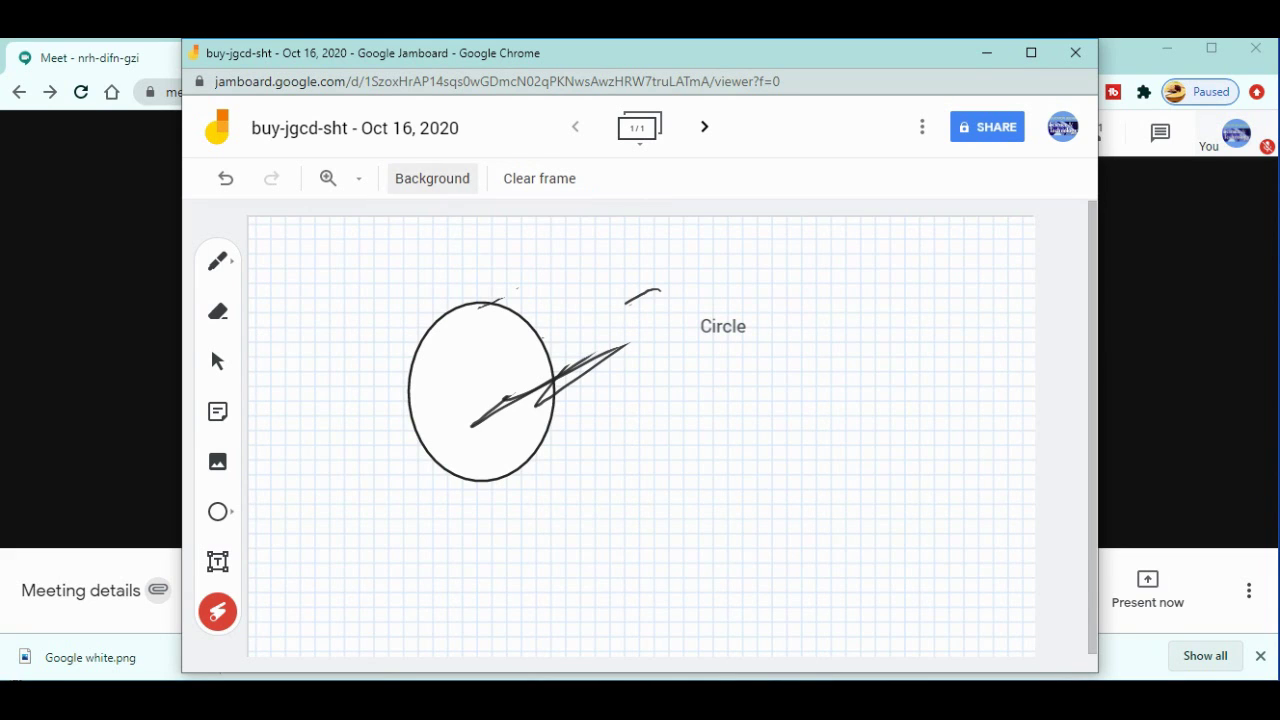
{"action": "left_click", "coordinate": [432, 178]}
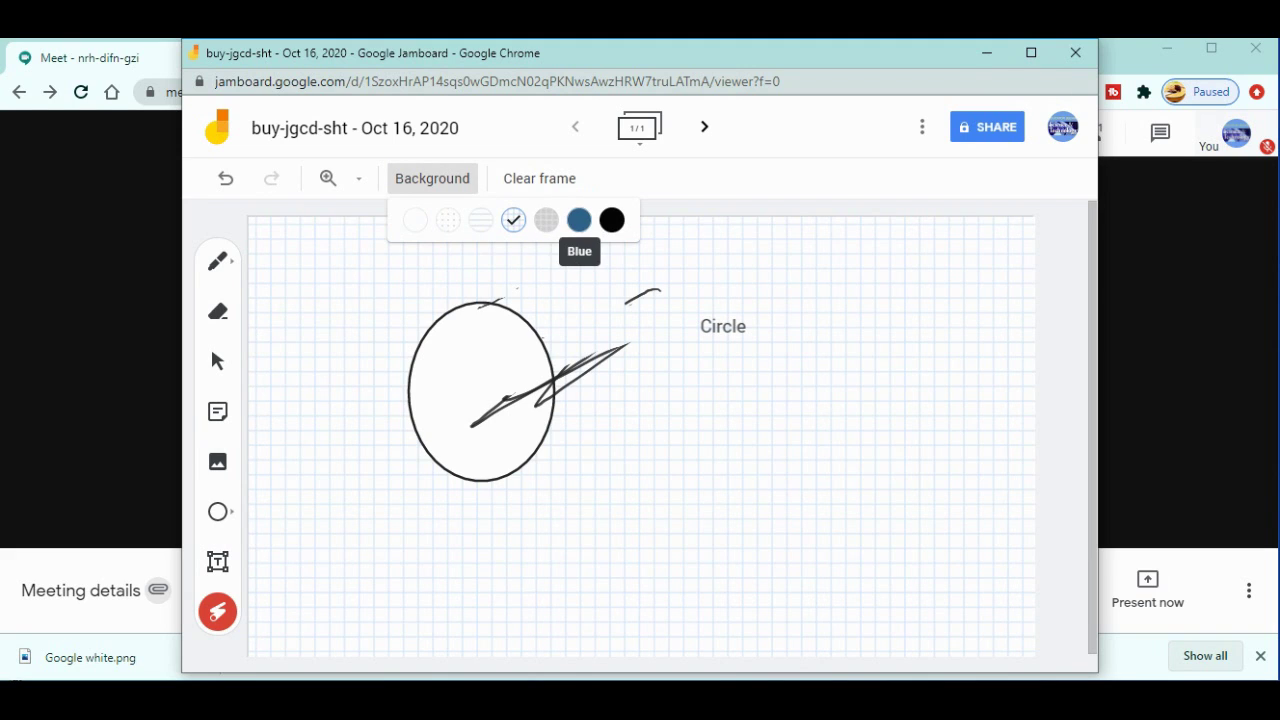
{"action": "left_click", "coordinate": [579, 220]}
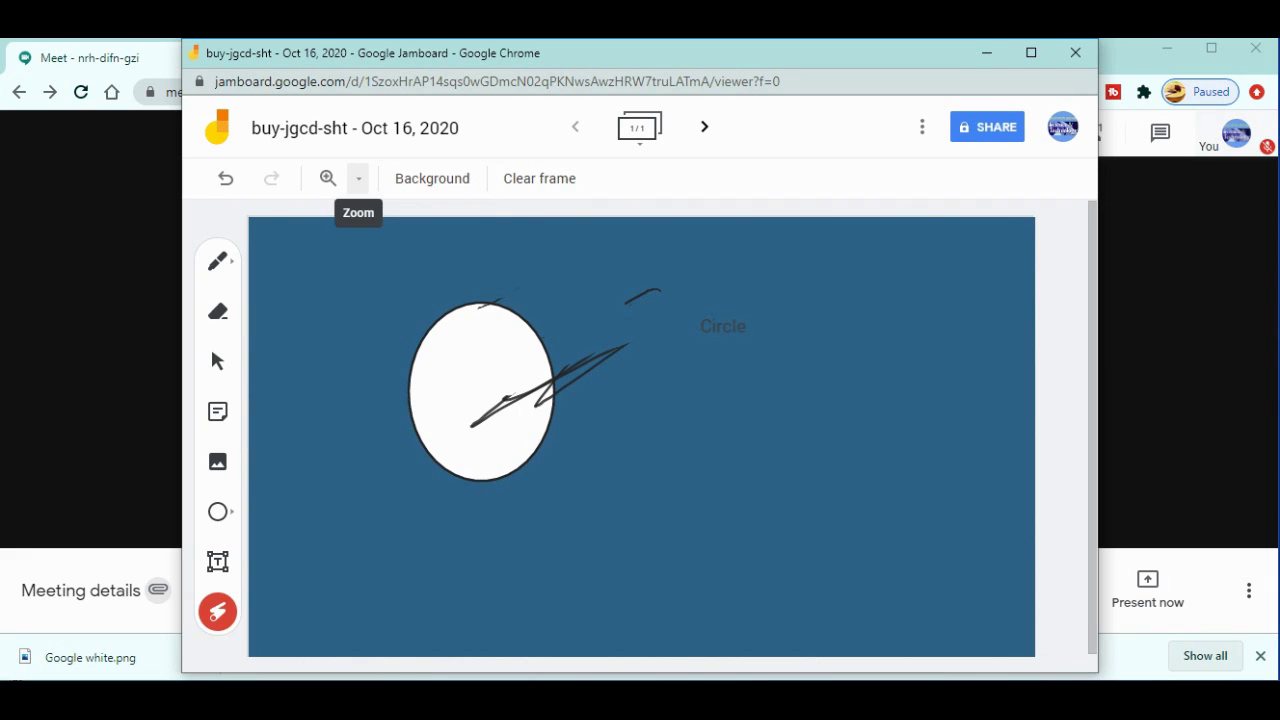
Check the available zoom levels without choosing one, and clear the frame of all its drawings and text.
{"action": "left_click", "coordinate": [358, 178]}
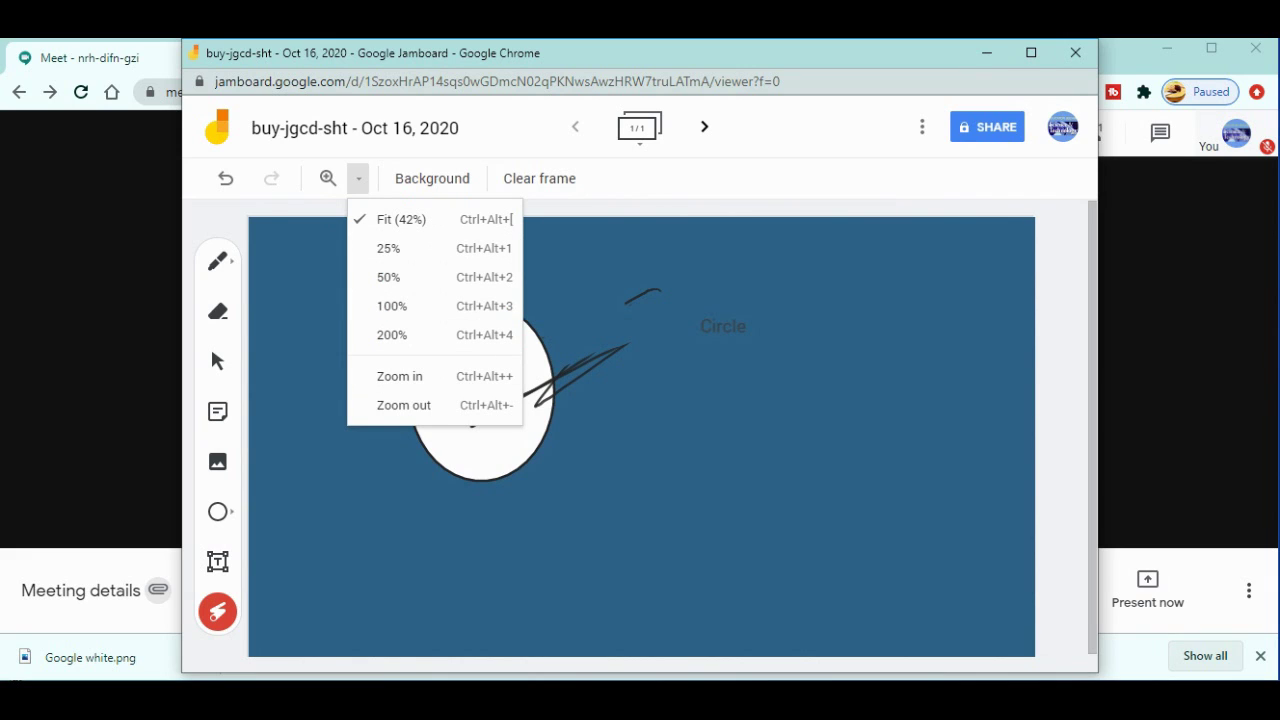
{"action": "left_click", "coordinate": [539, 178]}
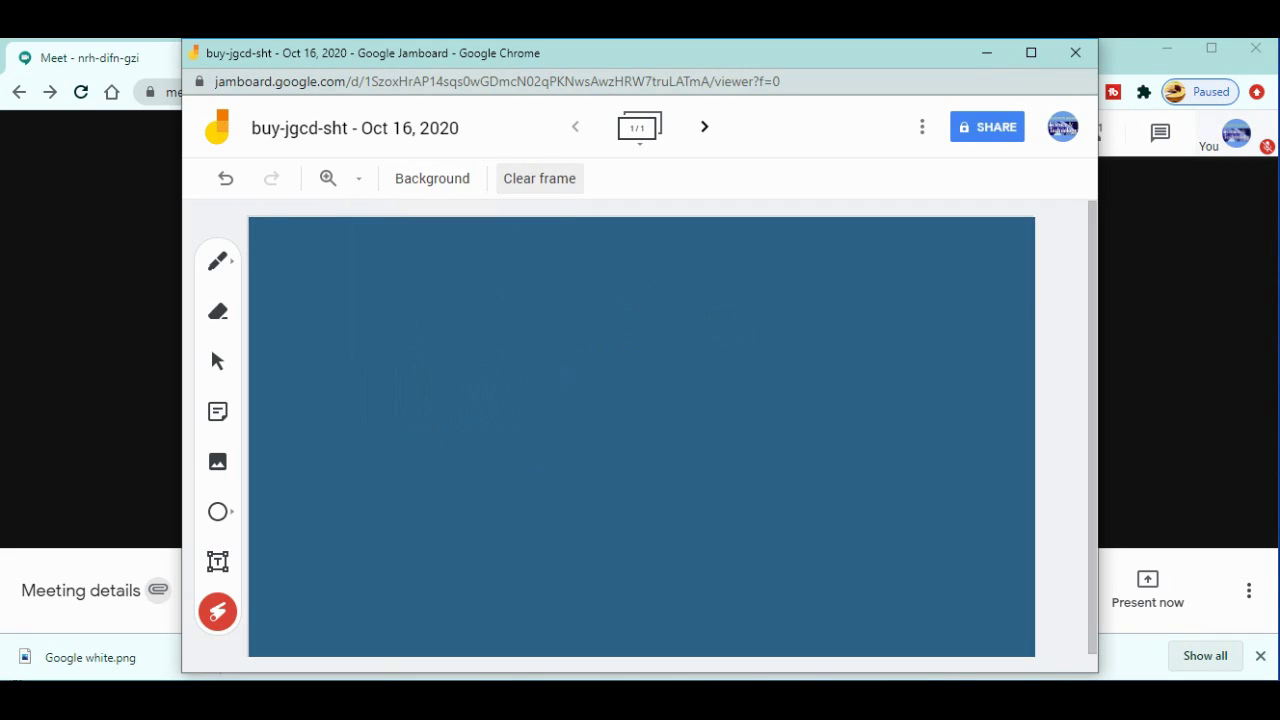